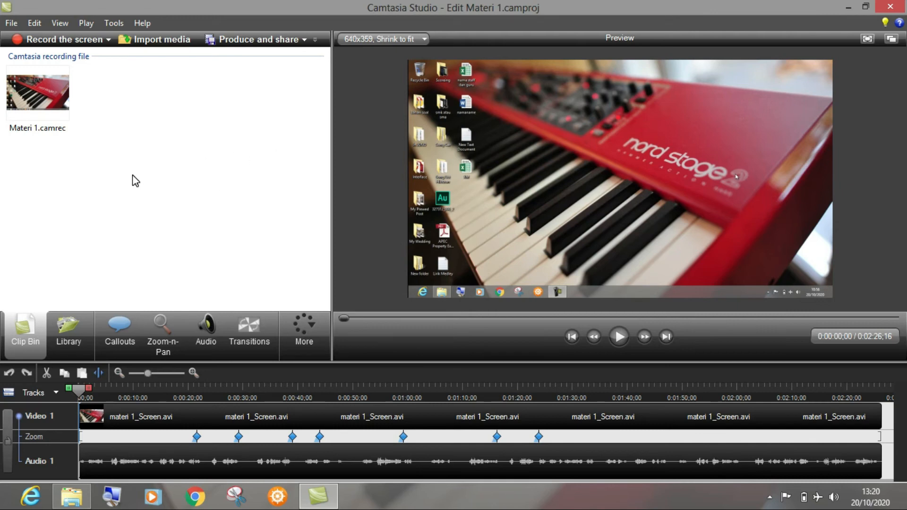
Step: Look through the Library, Callouts, Zoom-n-Pan and Audio editing options, and return to the Clip Bin
click(69, 330)
click(124, 333)
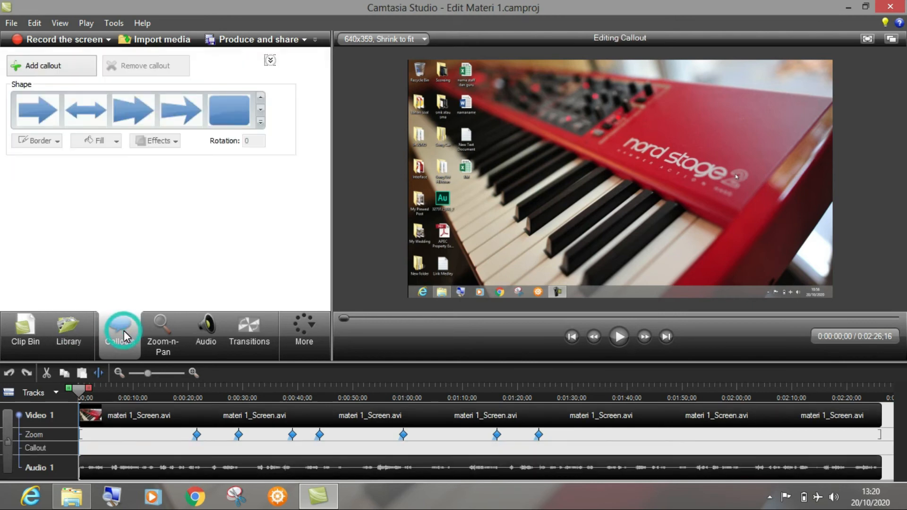
click(159, 341)
click(203, 336)
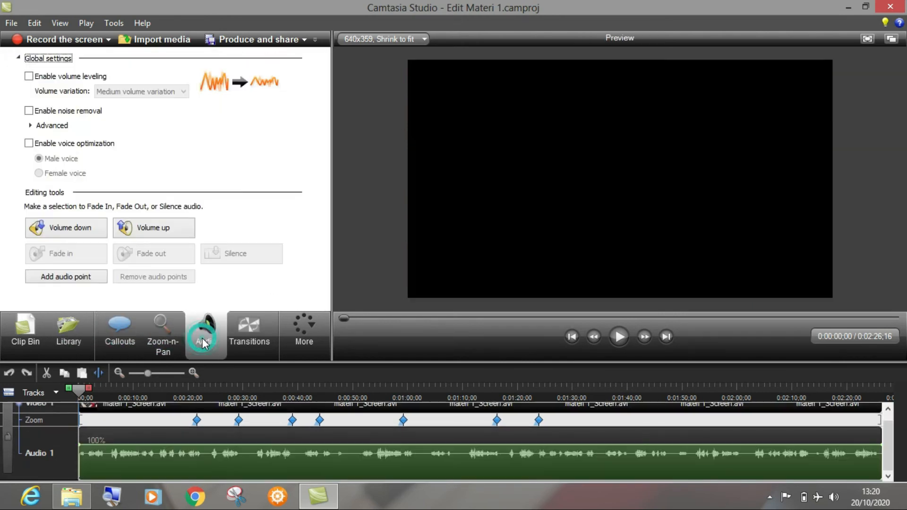
click(36, 332)
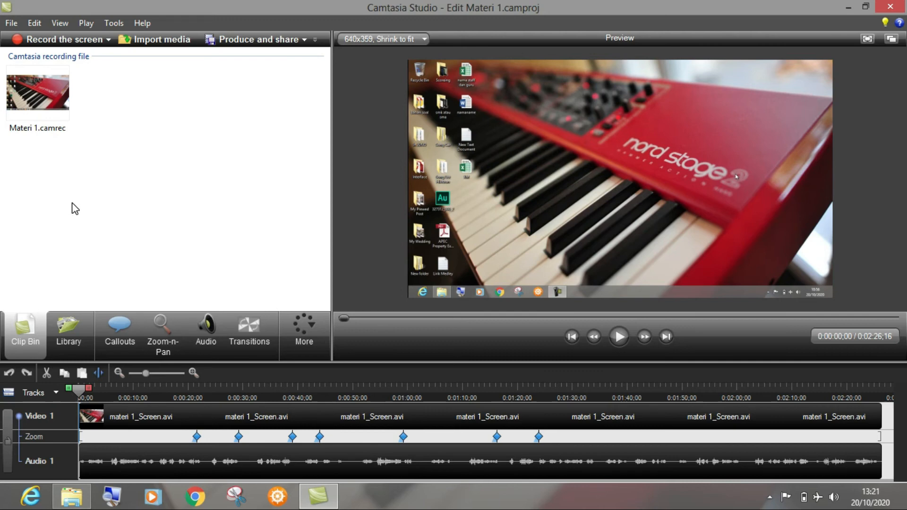
Step: Browse the contents of the Sound Effects and Audio folders in the media library
click(61, 331)
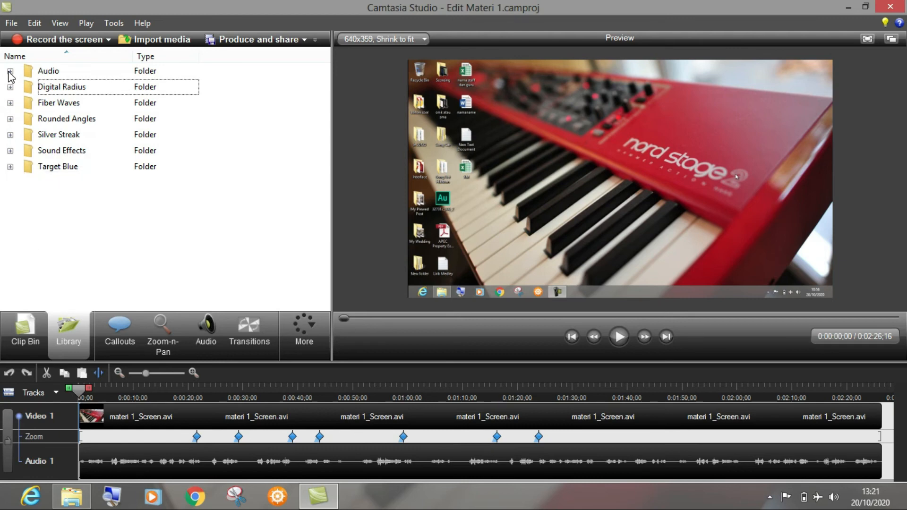
click(12, 151)
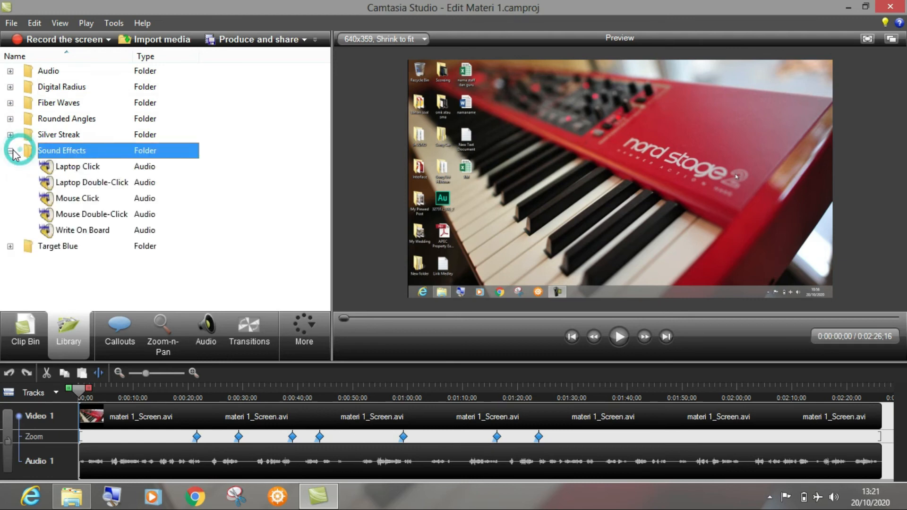
click(11, 150)
click(11, 71)
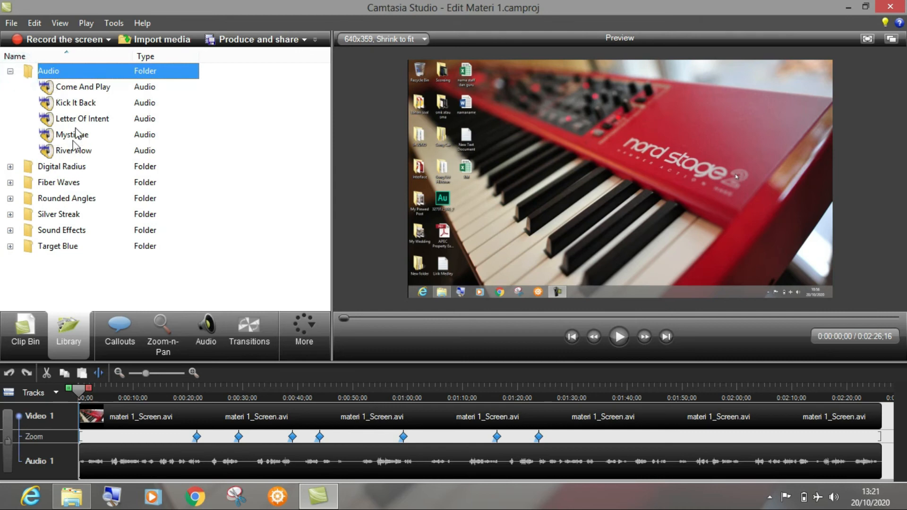
click(10, 71)
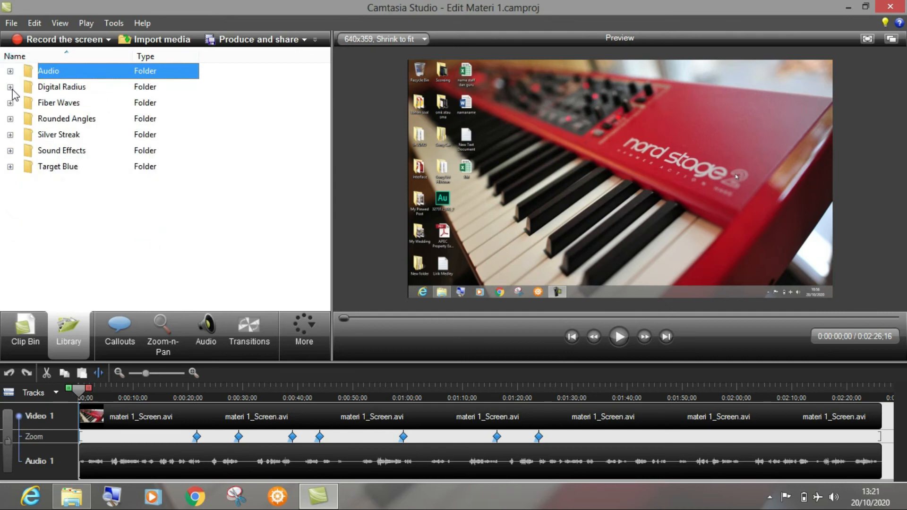
Step: Preview the Digital Radius Intro sequence from the Digital Radius library folder and pause its playback
click(11, 87)
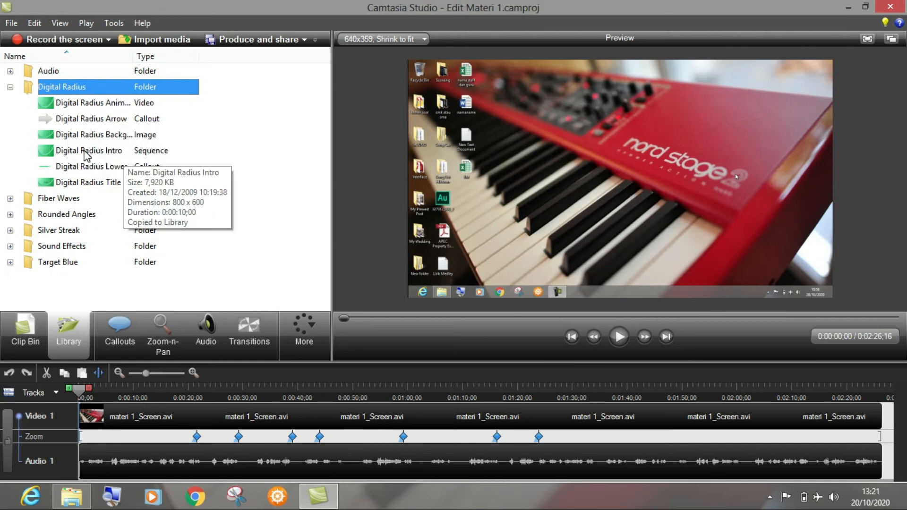
click(97, 152)
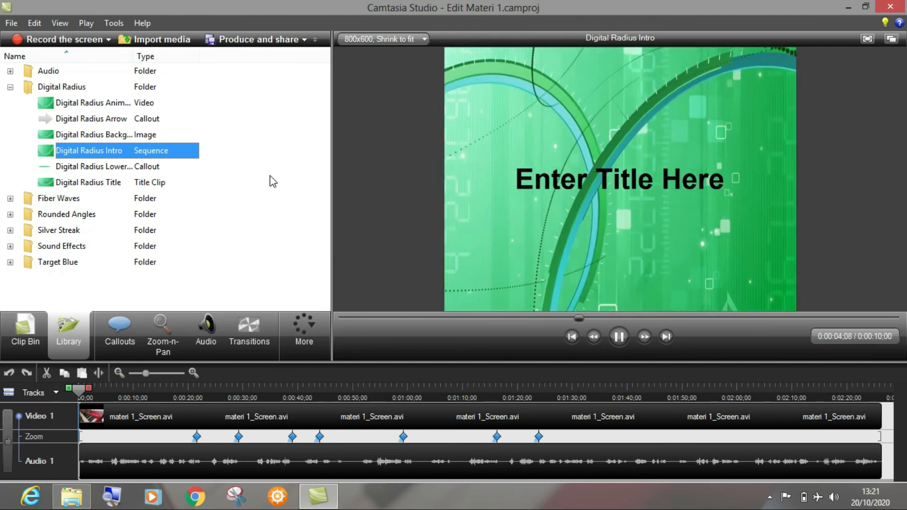
click(620, 337)
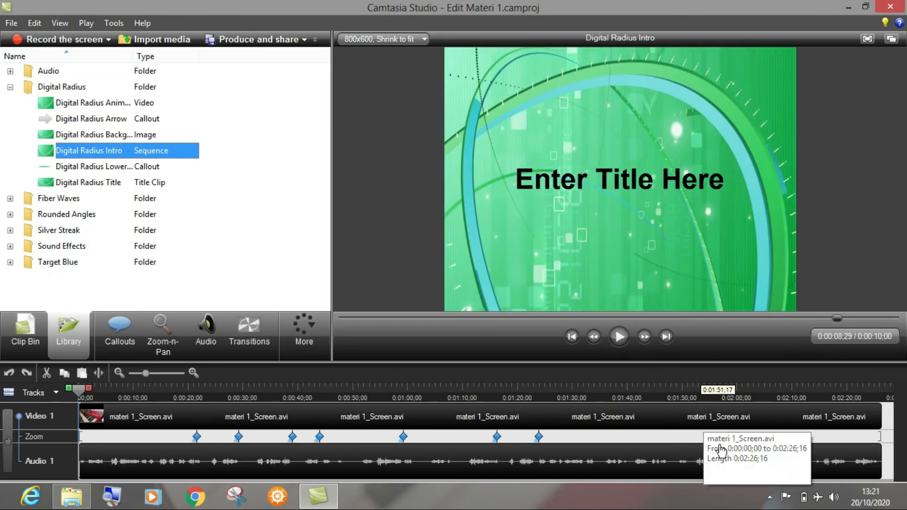
click(771, 497)
click(771, 497)
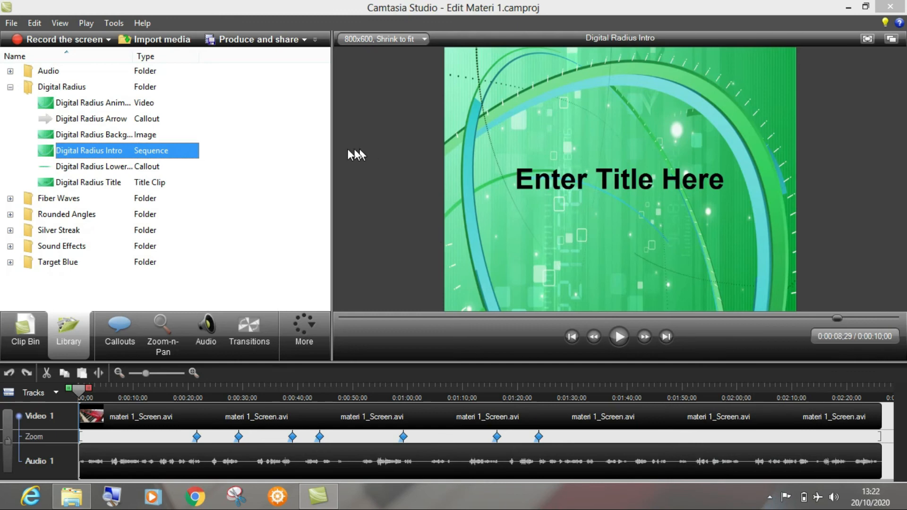
Step: Preview the Digital Radius Title and Digital Radius Animation clips from the library
click(10, 88)
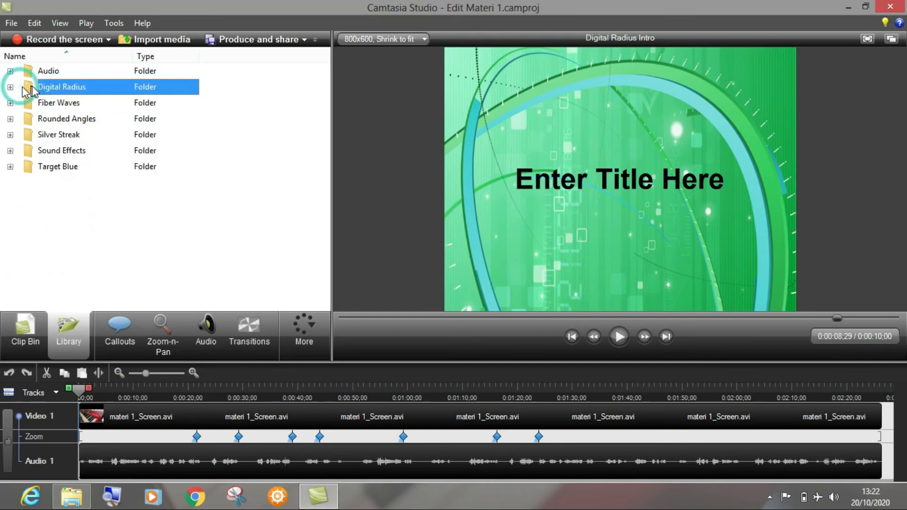
click(11, 88)
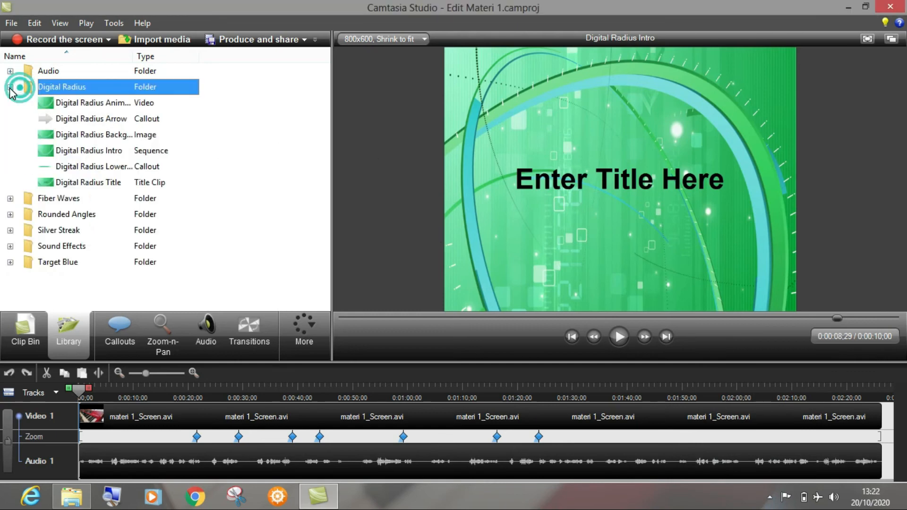
click(118, 185)
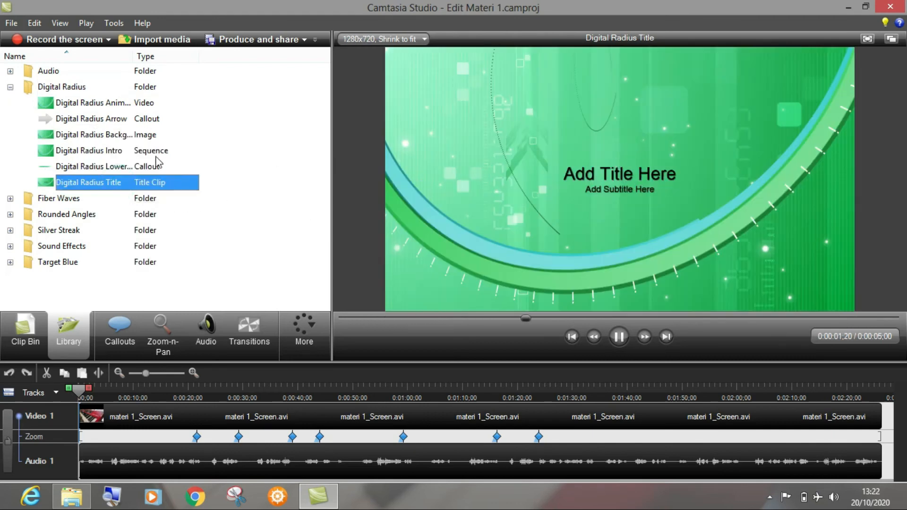
click(93, 107)
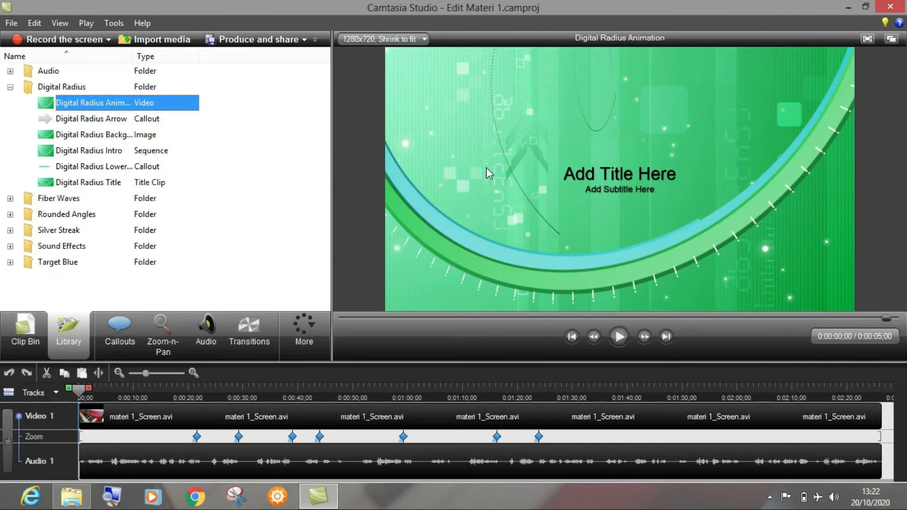
double_click(145, 101)
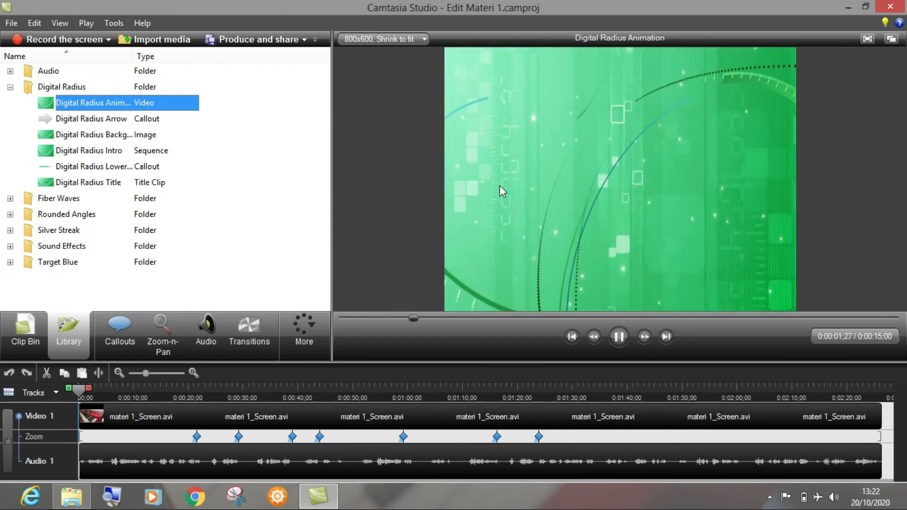
click(619, 336)
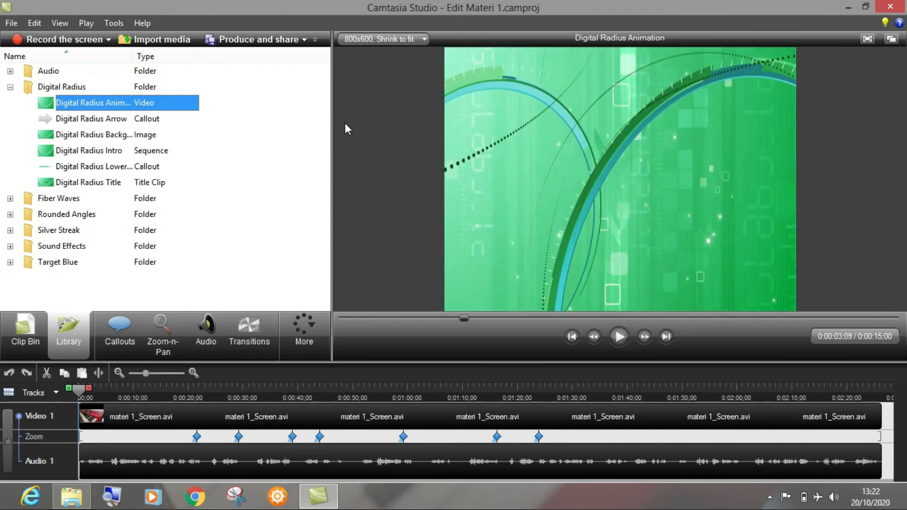
Step: Collapse the Digital Radius folder and check the Fiber Waves and Rounded Angles library folders
click(10, 87)
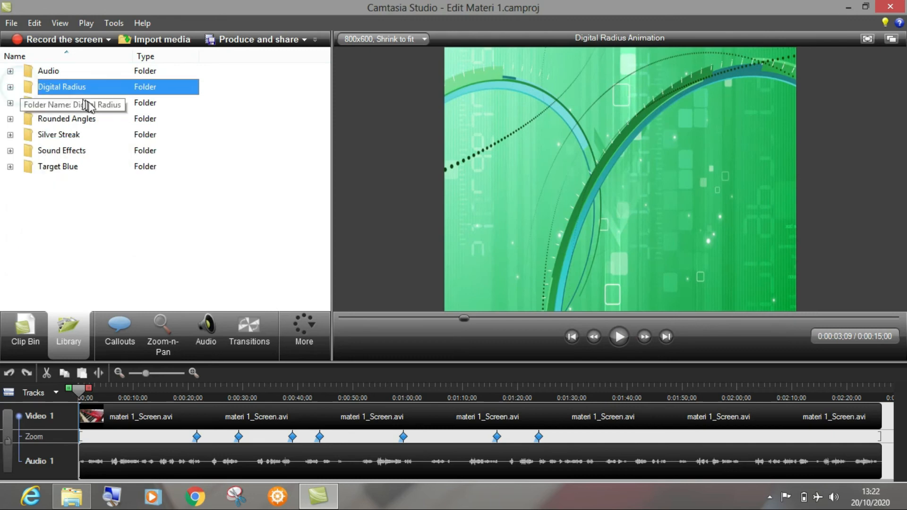
click(10, 103)
click(11, 103)
click(13, 120)
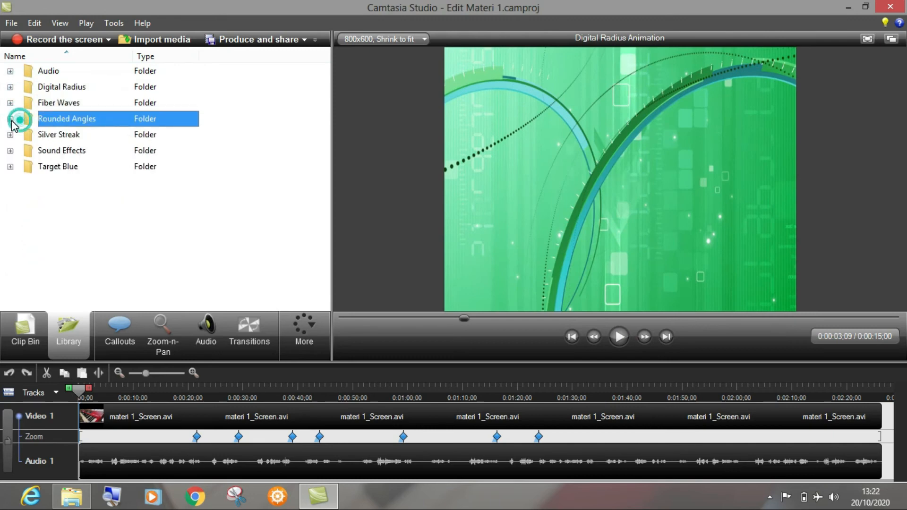
Step: Insert the Target Blue Title clip at the start of the Video 1 track and shorten it to about 0:00:03;10
click(10, 167)
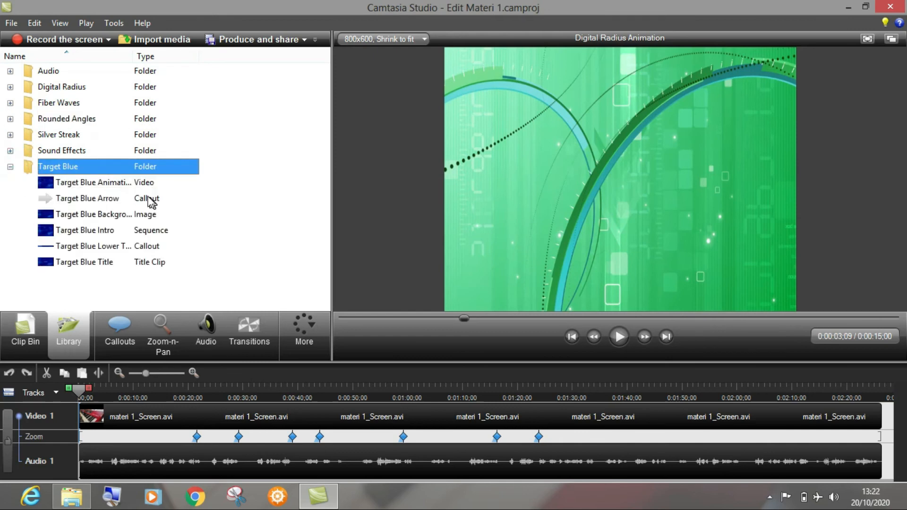
click(107, 263)
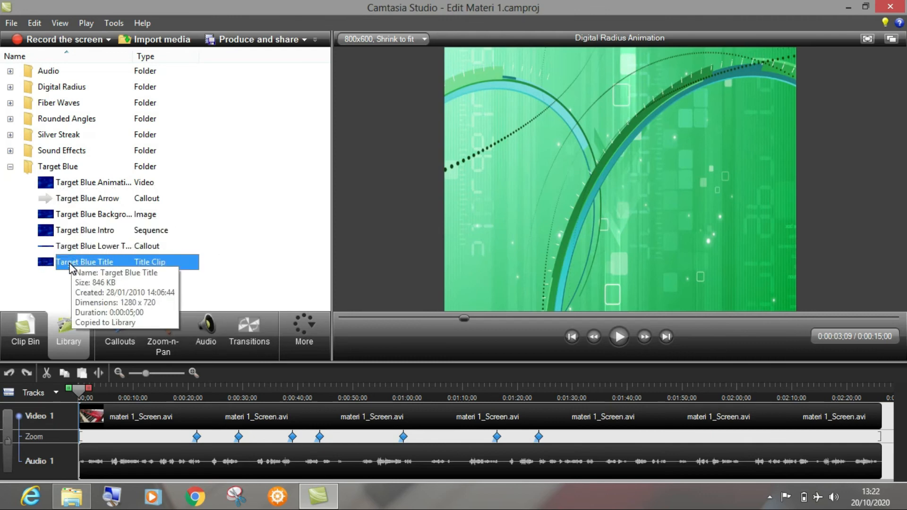
drag(71, 267, 99, 428)
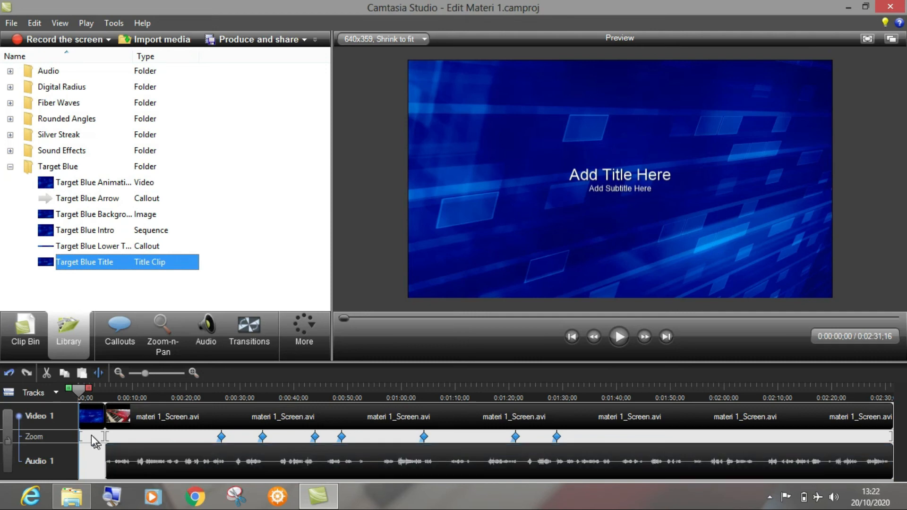
mouse_move(104, 416)
mouse_down()
mouse_move(119, 416)
mouse_move(96, 419)
mouse_up()
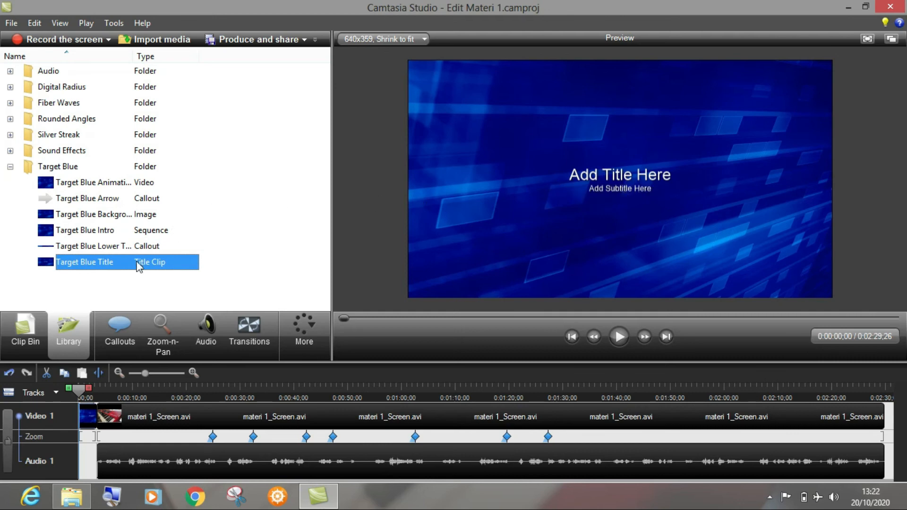
Step: Replace the main heading of the title clip at the start of the timeline with "MATERI 1"
double_click(88, 418)
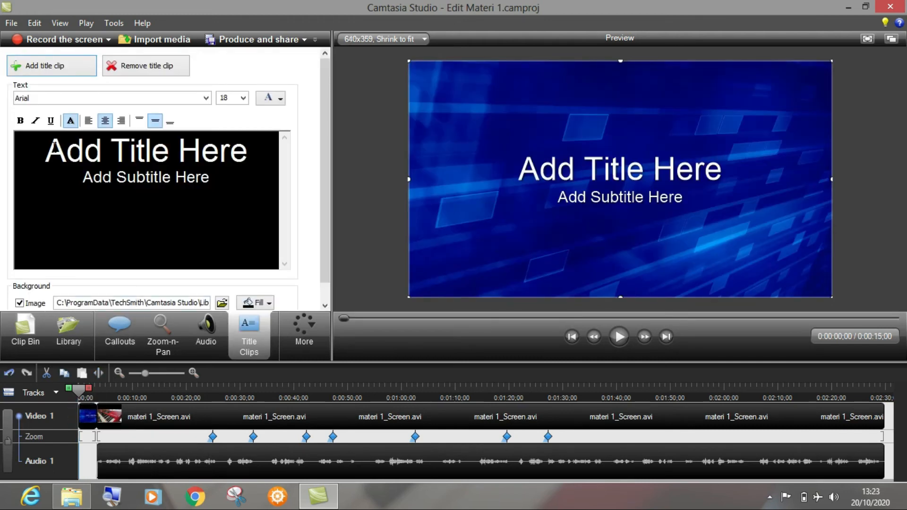
drag(46, 150, 247, 151)
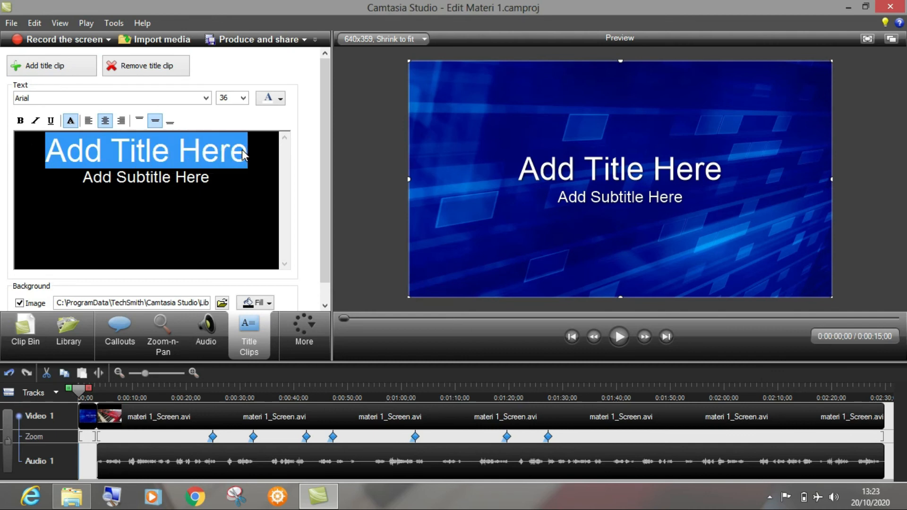
text(MATE)
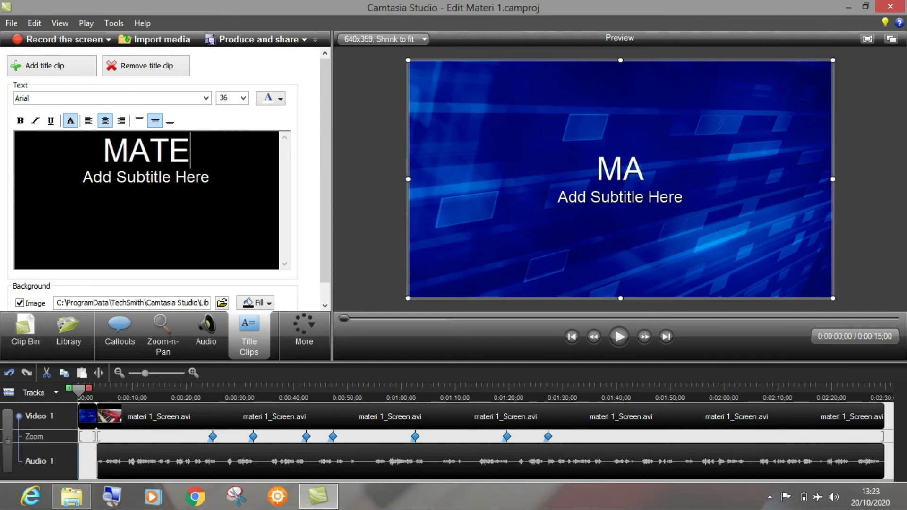
text(RI 1)
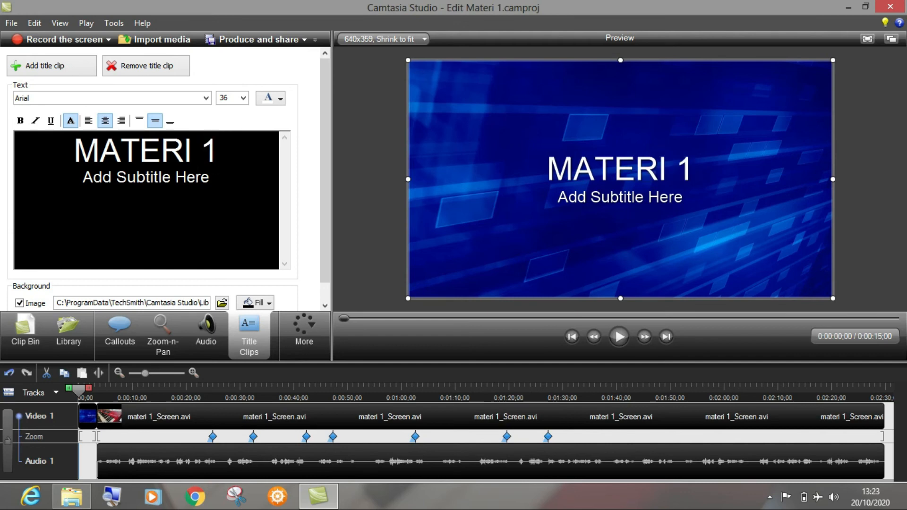
Step: Replace the title clip's subtitle with "Membuat FIle & Folder" and return to the Clip Bin
click(166, 177)
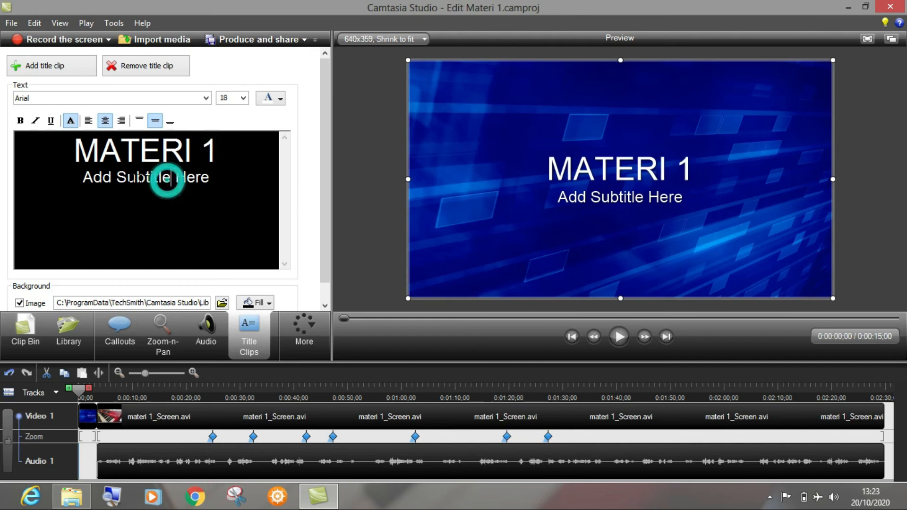
drag(83, 177, 209, 178)
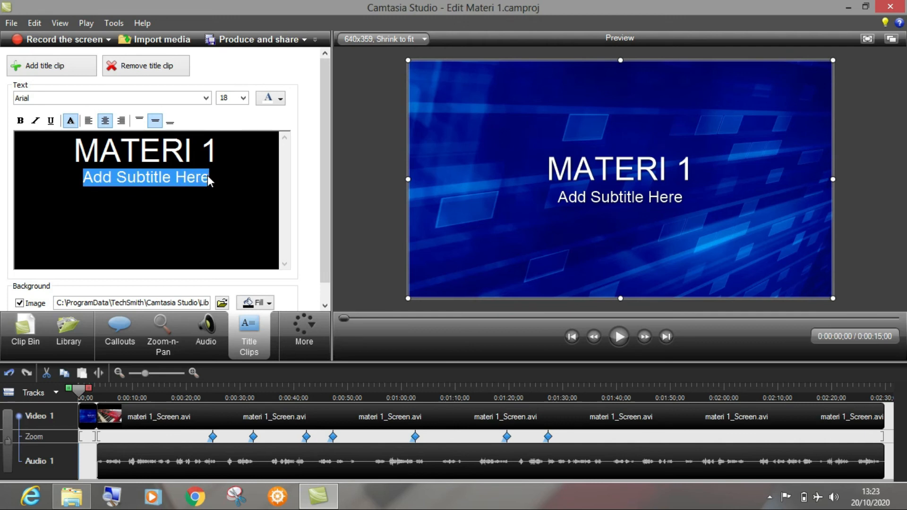
text(Me)
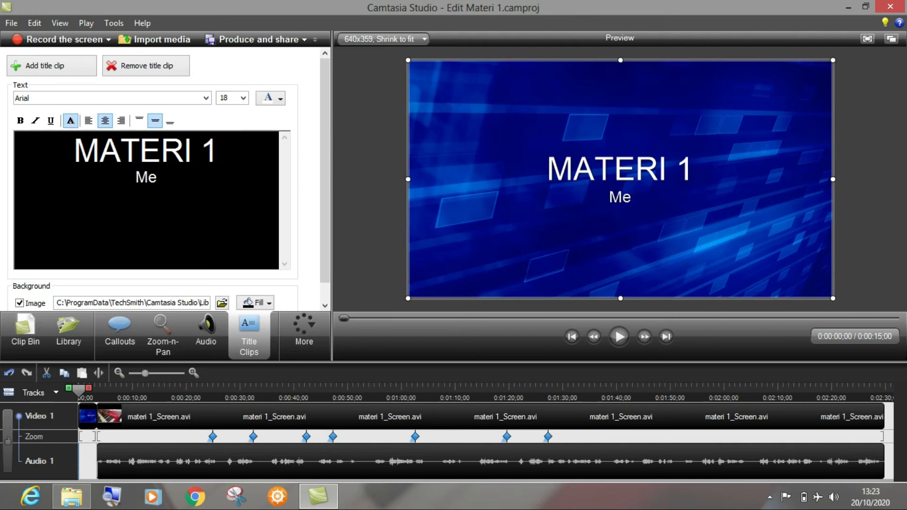
text(mbuat )
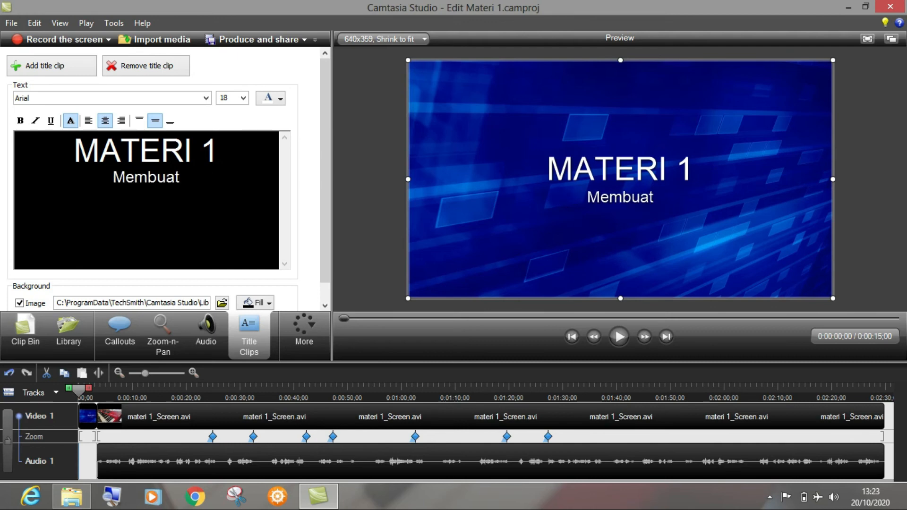
text(FIle)
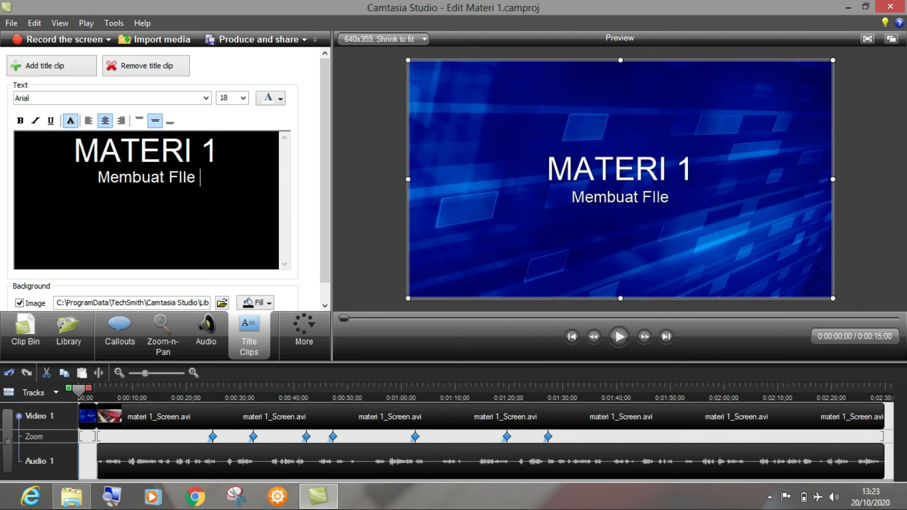
text( & Fol)
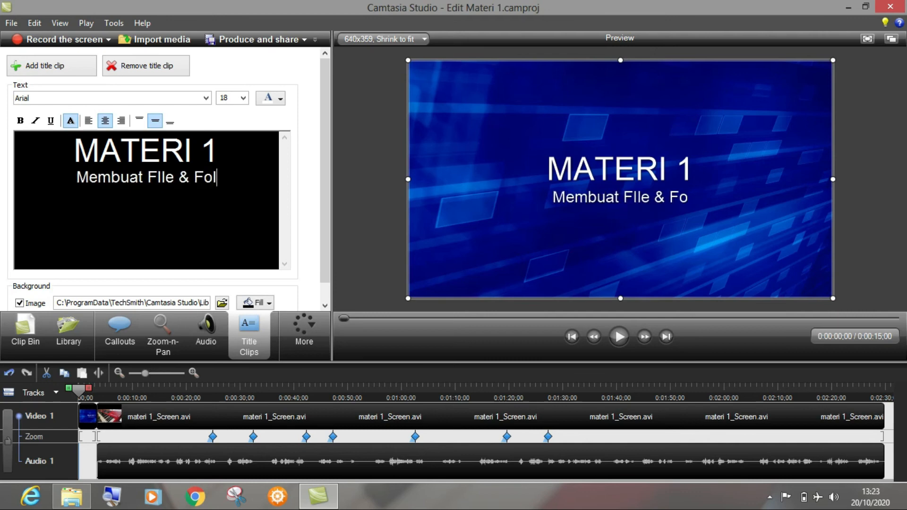
text(der)
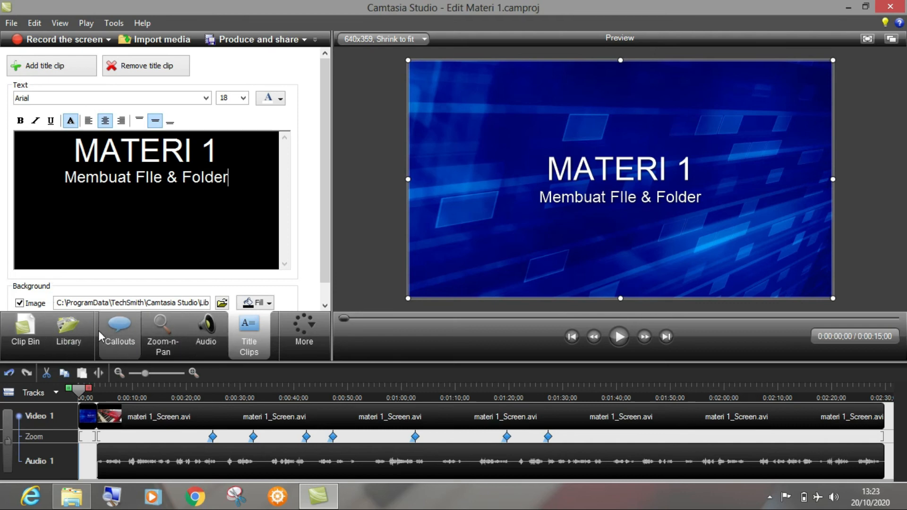
click(23, 331)
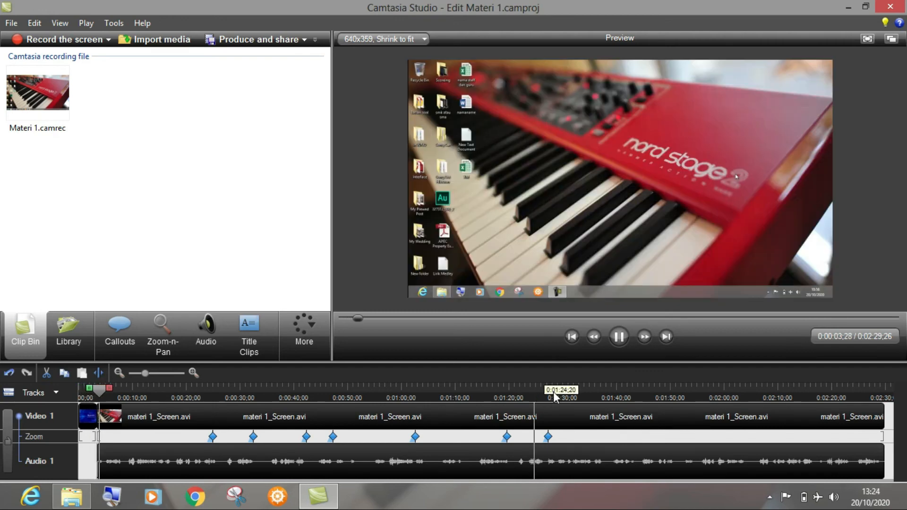
Step: Add a Barn transition between the MATERI 1 title clip and the screen recording clip
click(619, 336)
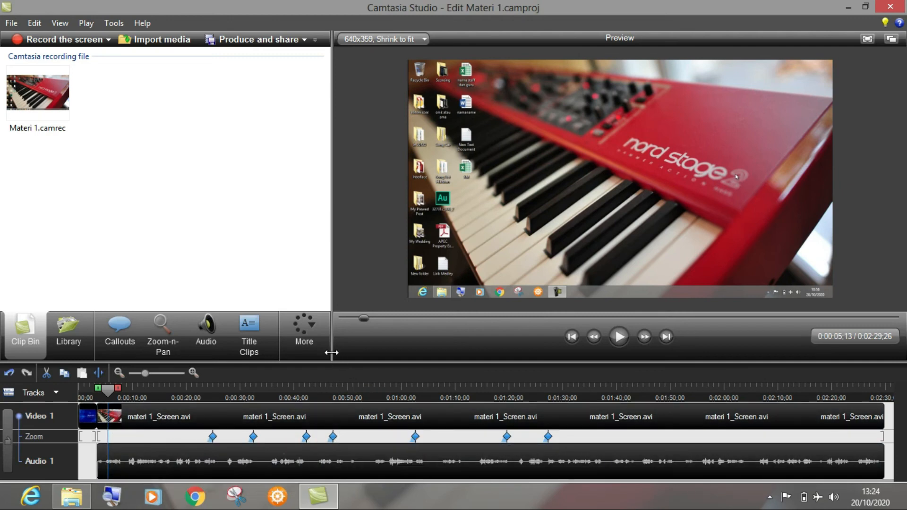
click(309, 337)
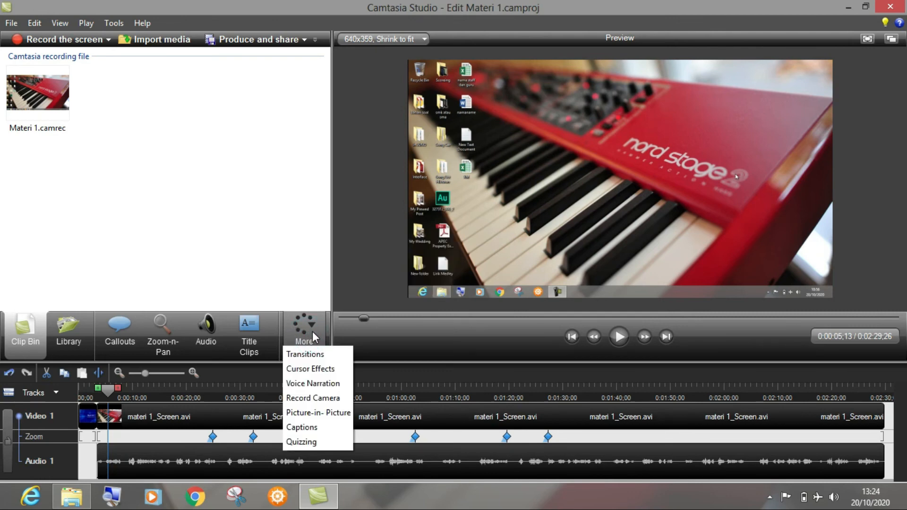
click(315, 356)
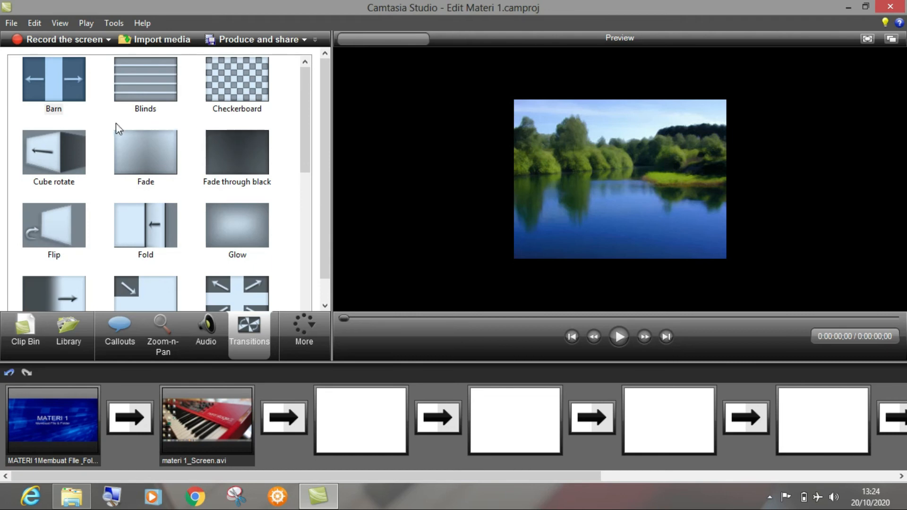
click(56, 77)
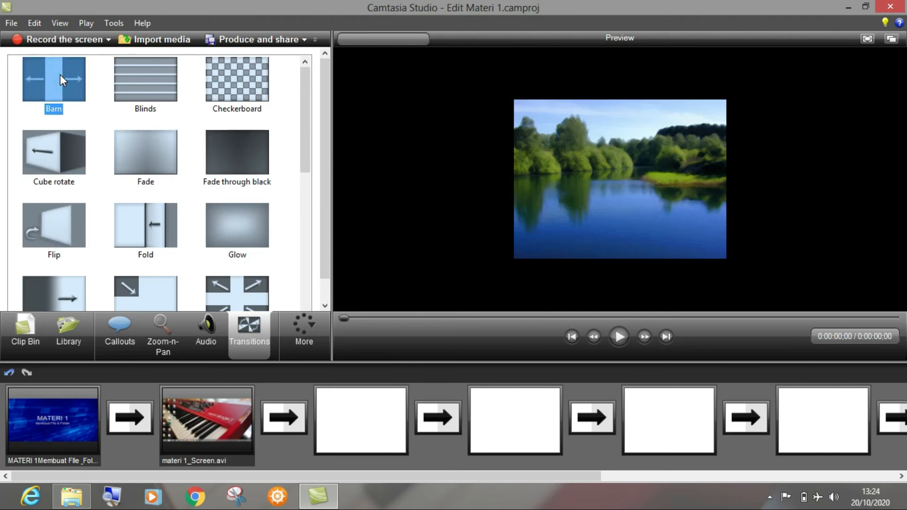
mouse_move(61, 75)
mouse_down()
mouse_move(102, 222)
mouse_move(133, 424)
mouse_up()
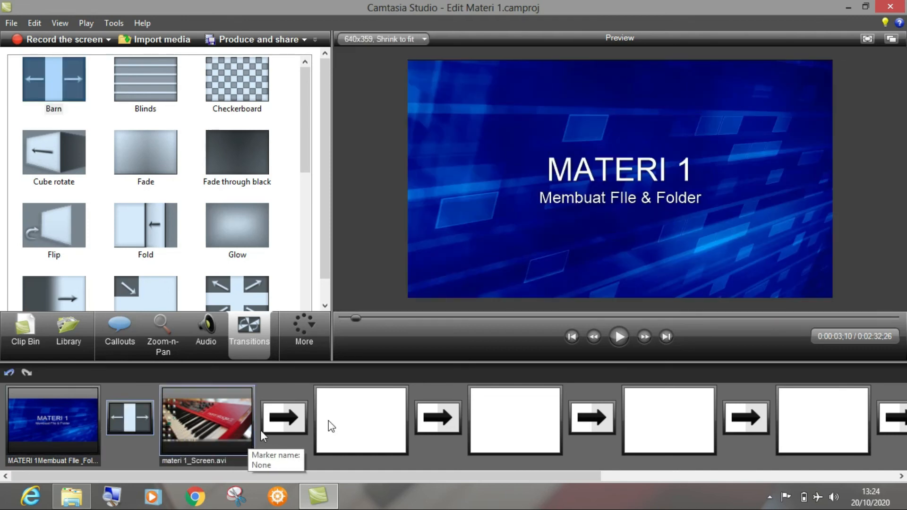
Step: Play back the transition between the title clip and the recording, and return to the Clip Bin
click(622, 342)
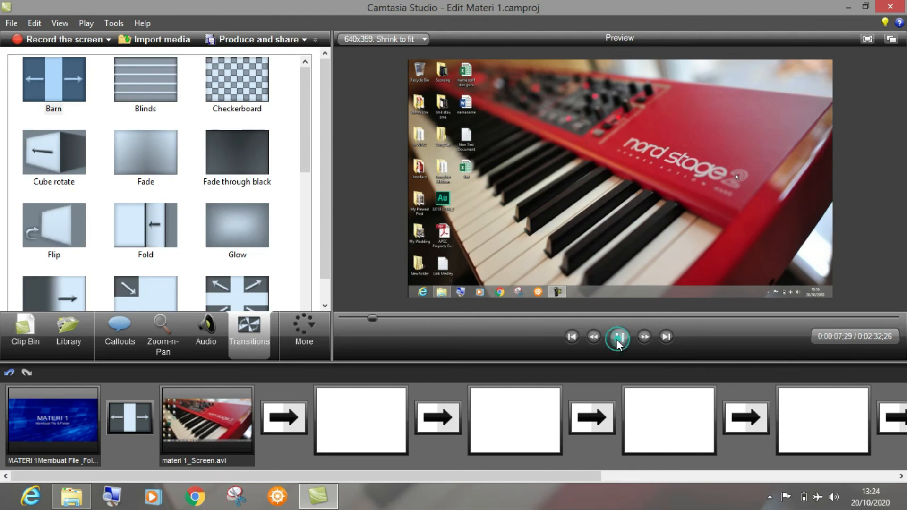
click(619, 341)
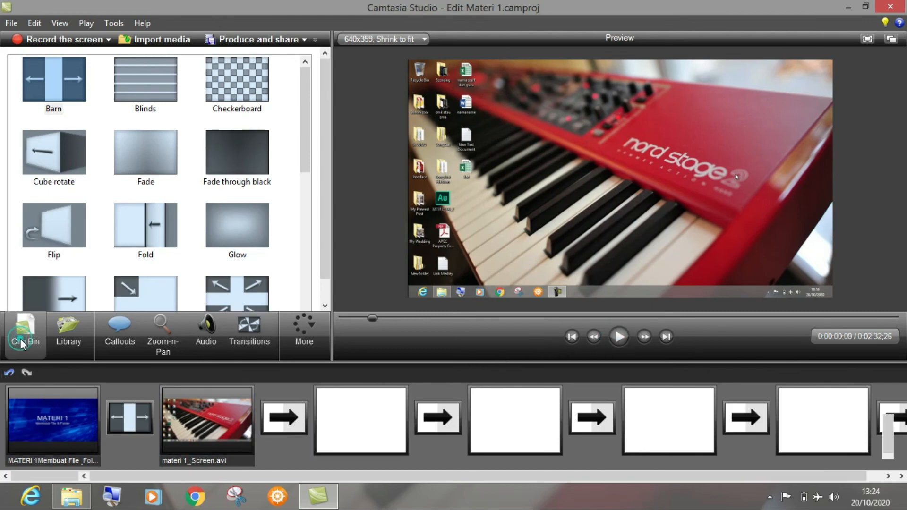
click(22, 341)
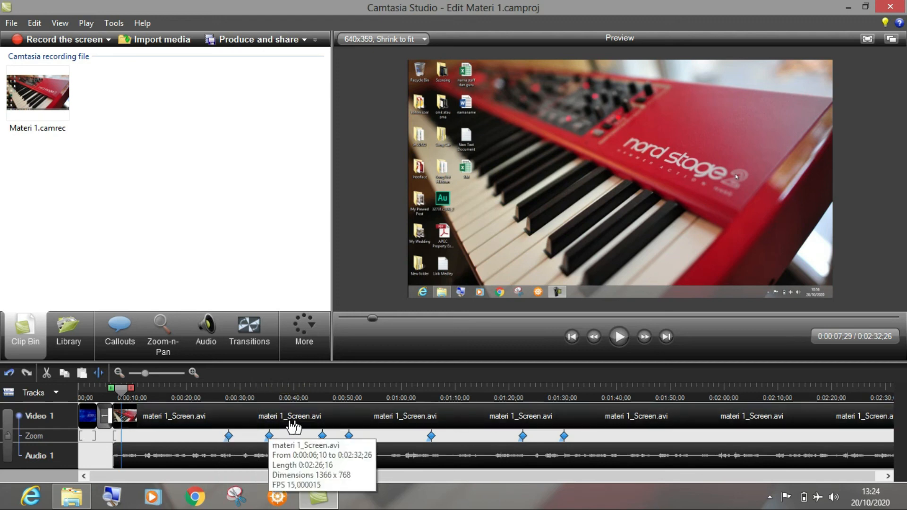
Step: Delete all the existing zoom keyframes from the Zoom track
click(235, 396)
drag(232, 392, 207, 389)
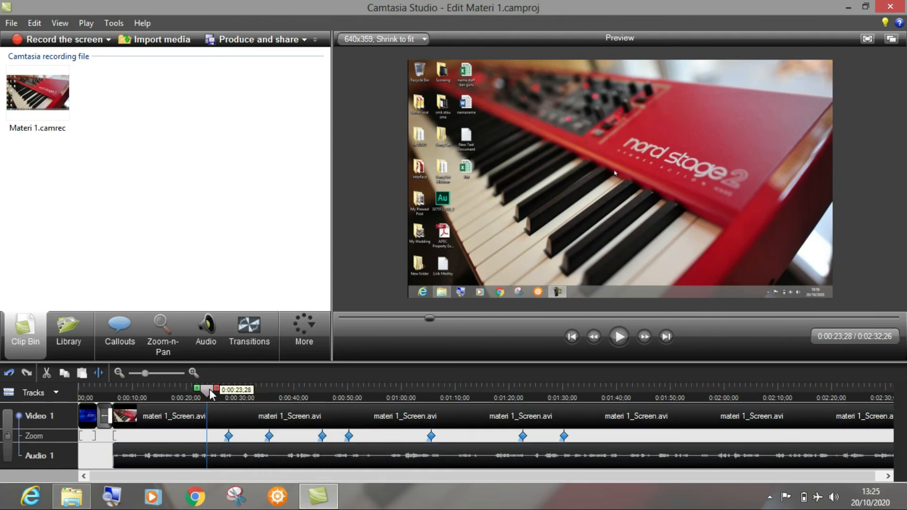
drag(212, 394, 219, 394)
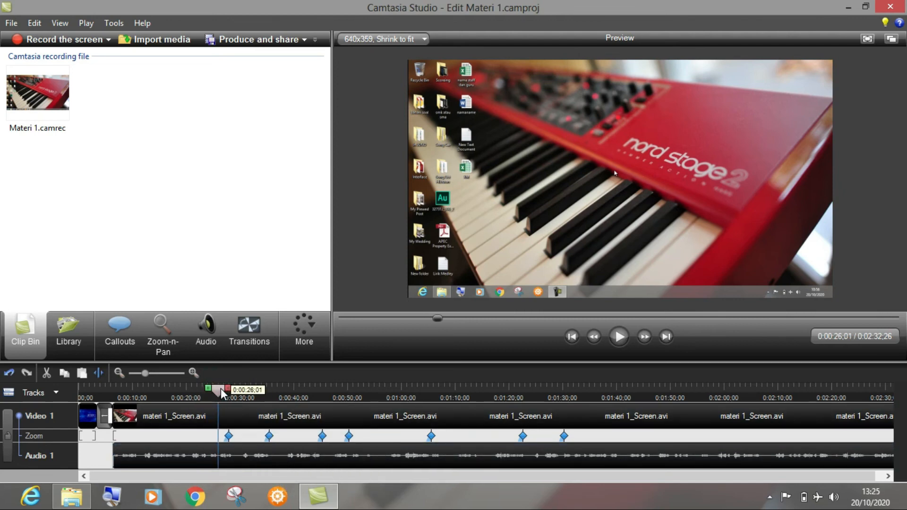
click(229, 438)
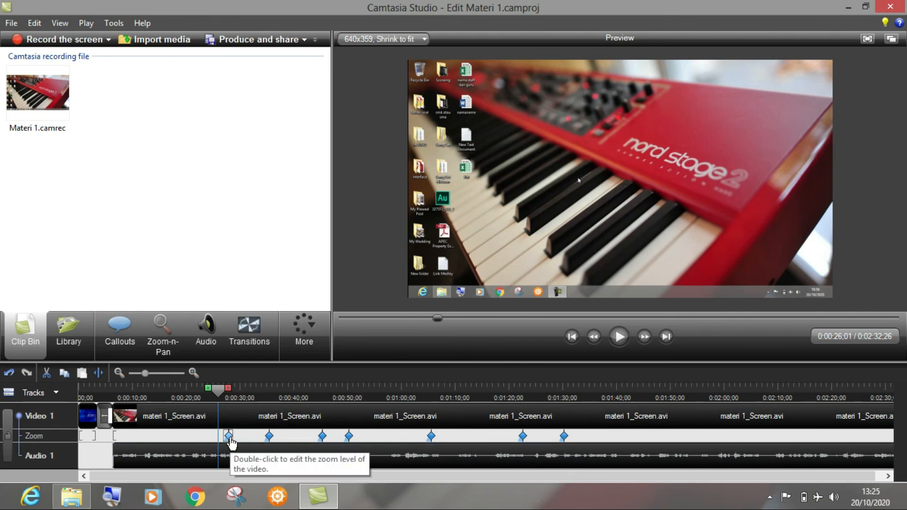
key(Delete)
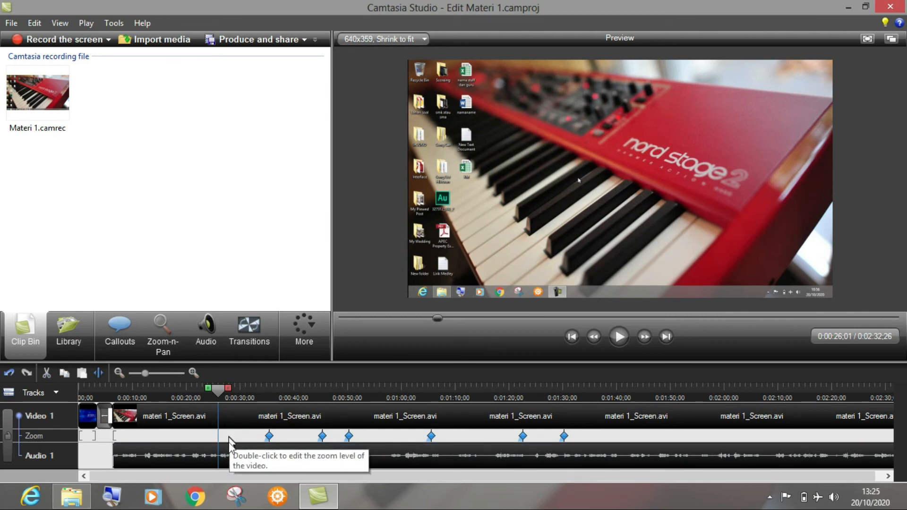
click(268, 436)
key(Delete)
click(321, 436)
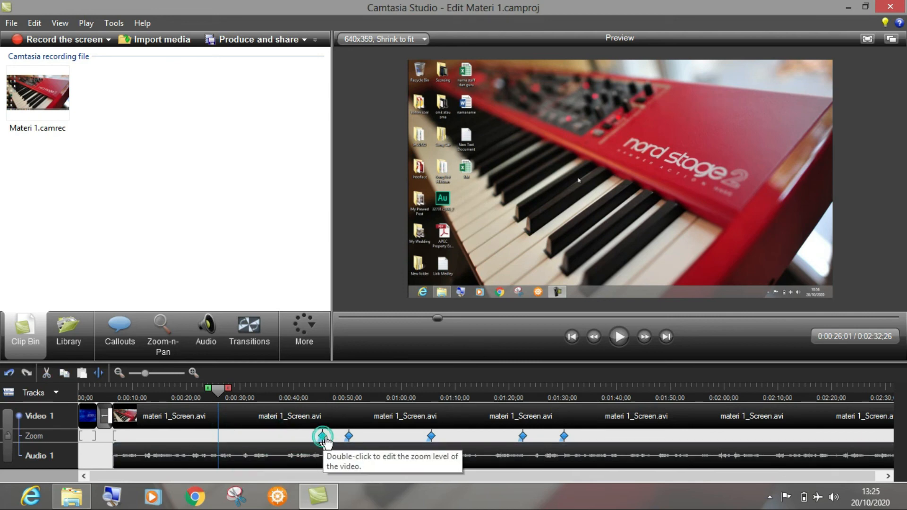
key(Delete)
click(349, 436)
key(Delete)
click(431, 435)
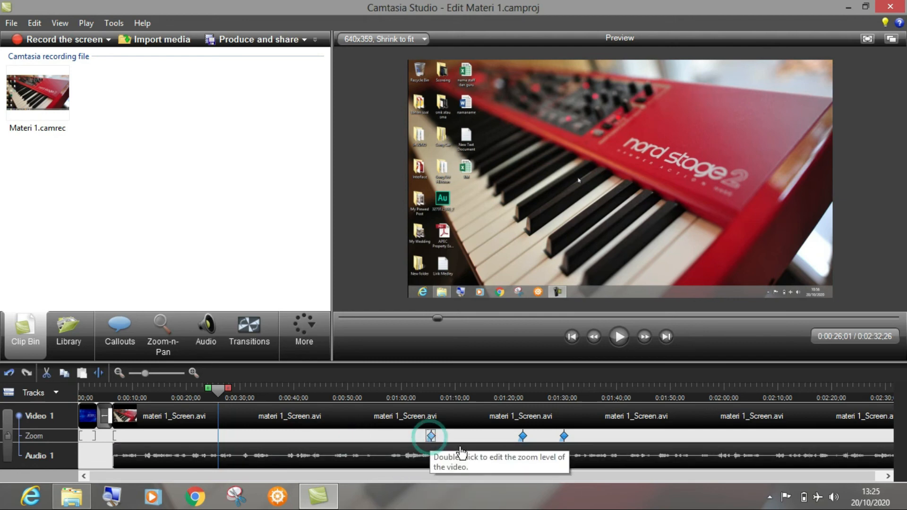
key(Delete)
click(522, 436)
key(Delete)
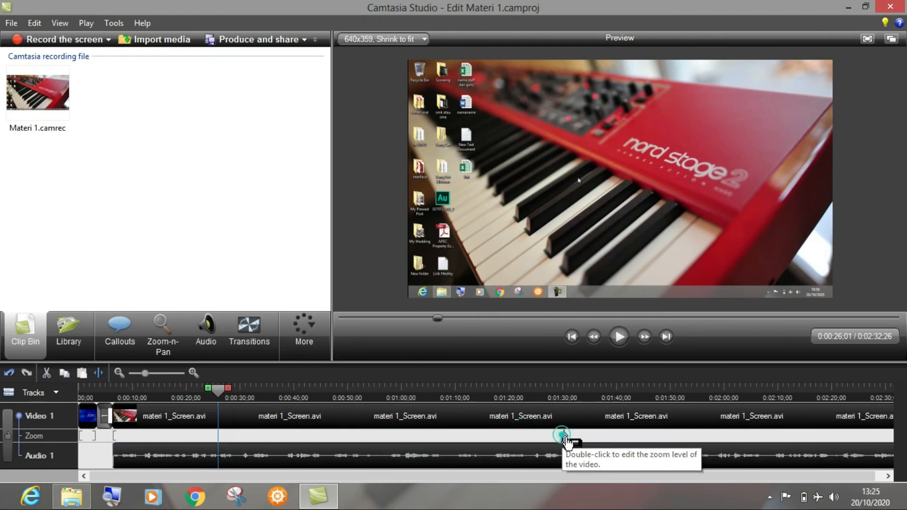
click(563, 436)
key(Delete)
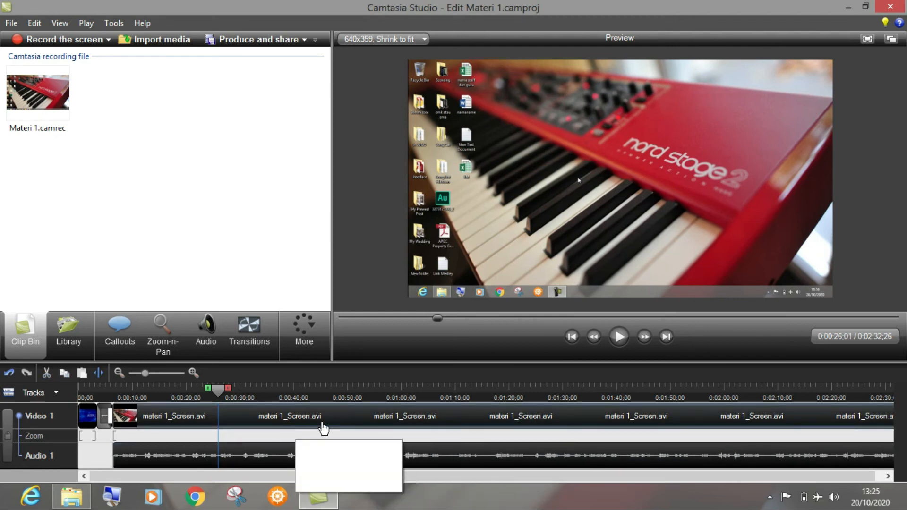
Step: Add a Zoom-n-Pan keyframe at 0:00:43;13 with 90% scale, framed on the New folder command in the recorded Documents window
click(163, 335)
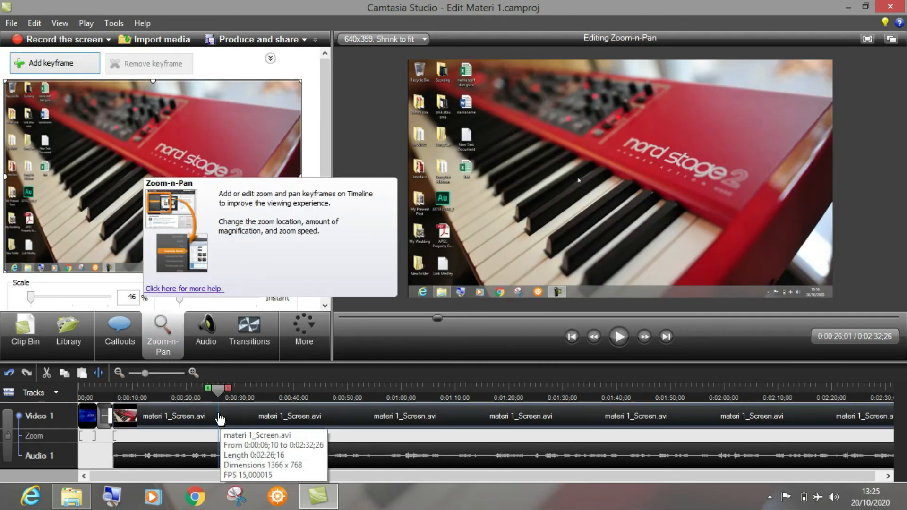
click(220, 391)
drag(229, 391, 285, 398)
key(space)
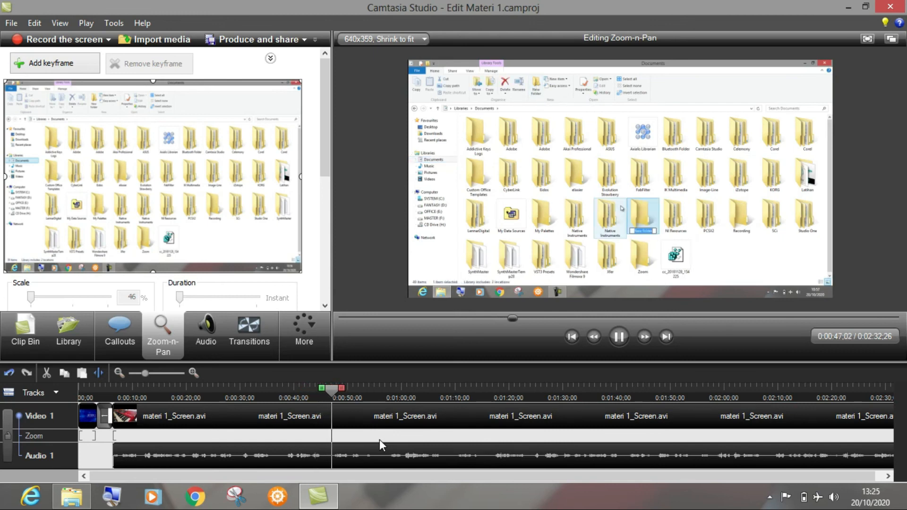
key(space)
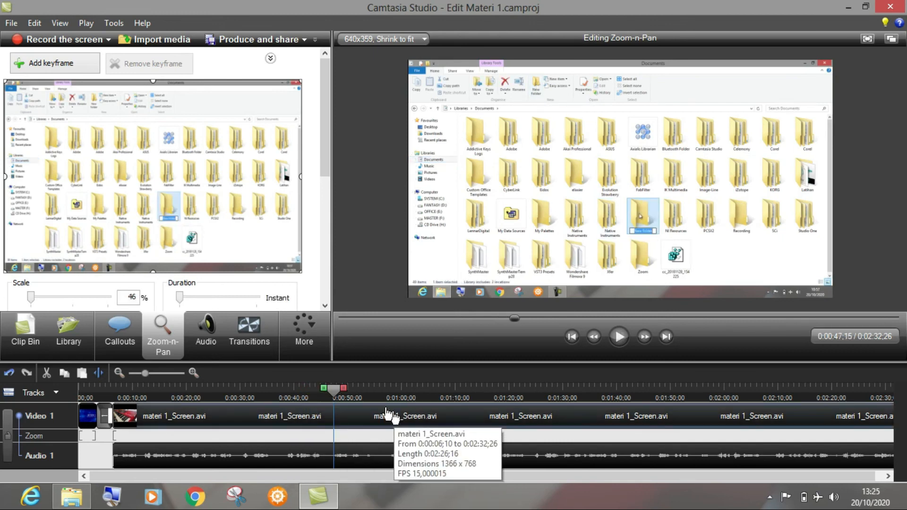
drag(333, 390, 283, 390)
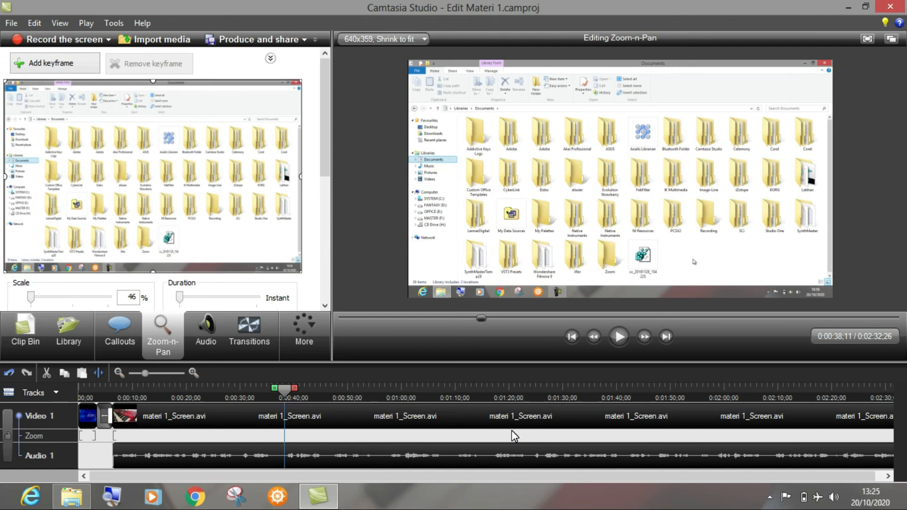
key(space)
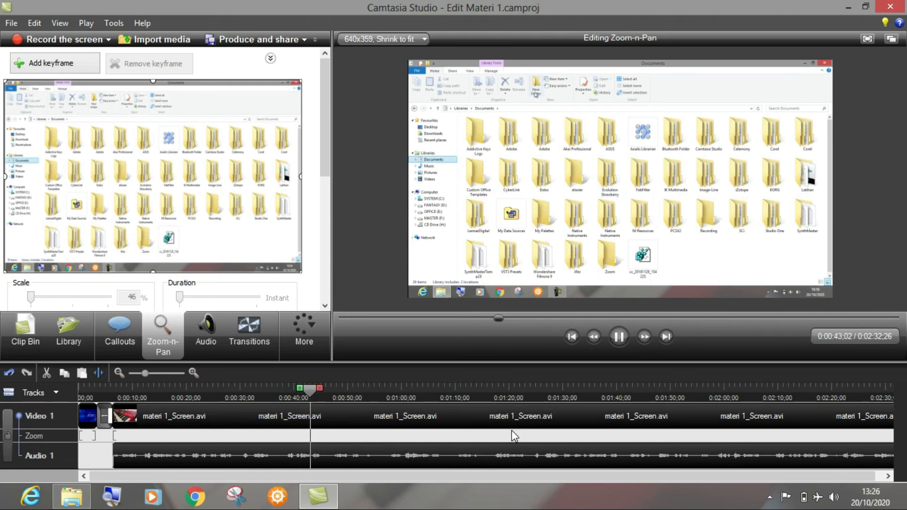
key(space)
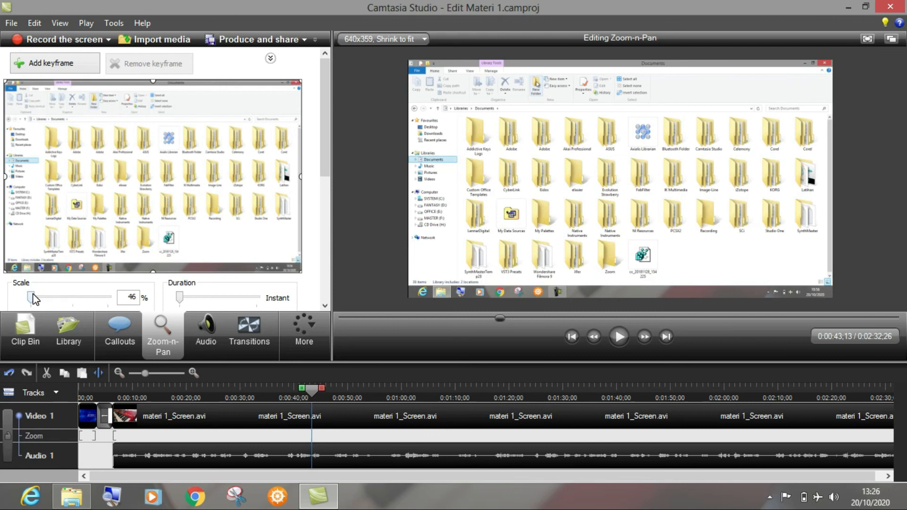
drag(33, 299, 65, 294)
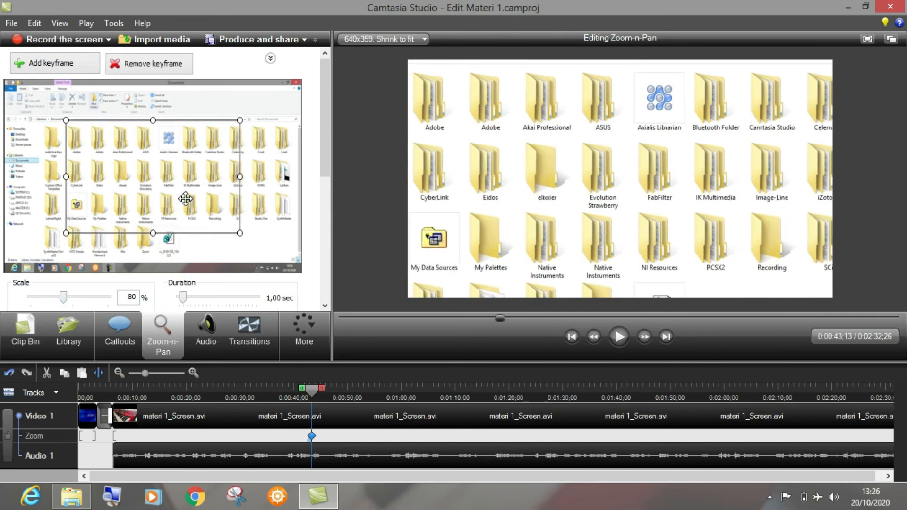
drag(185, 199, 140, 147)
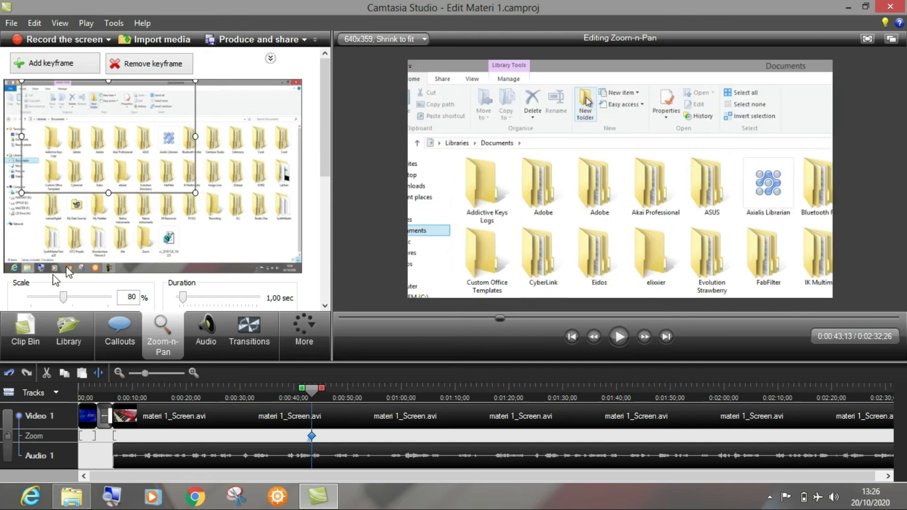
drag(62, 299, 68, 298)
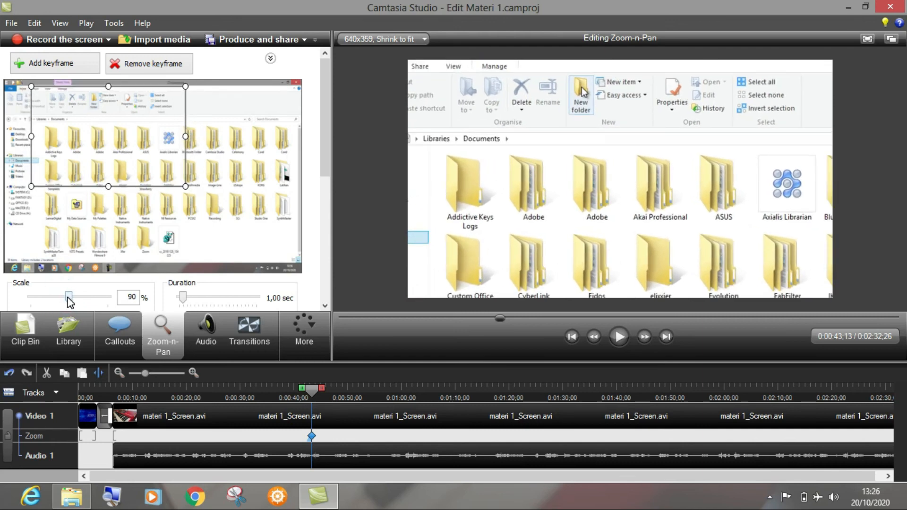
Step: Play back the zoom-in on the New folder command from about 0:00:41;06
click(300, 397)
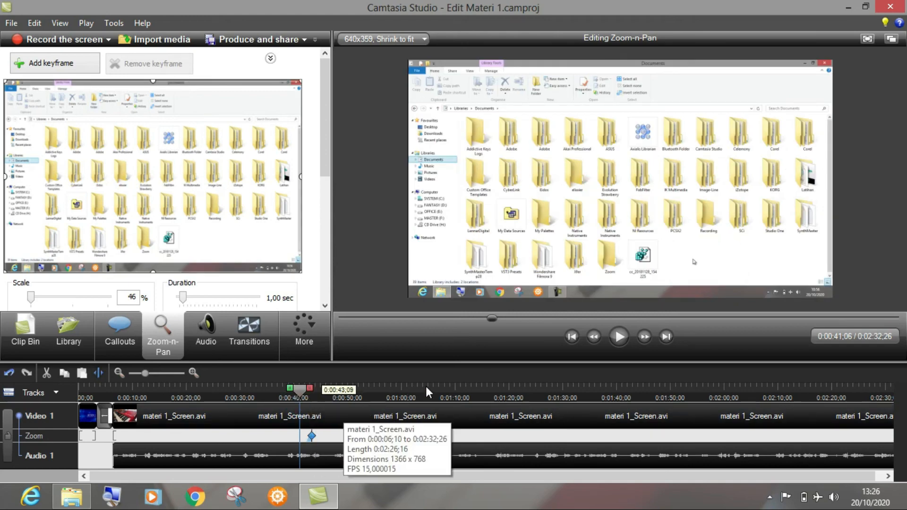
click(618, 337)
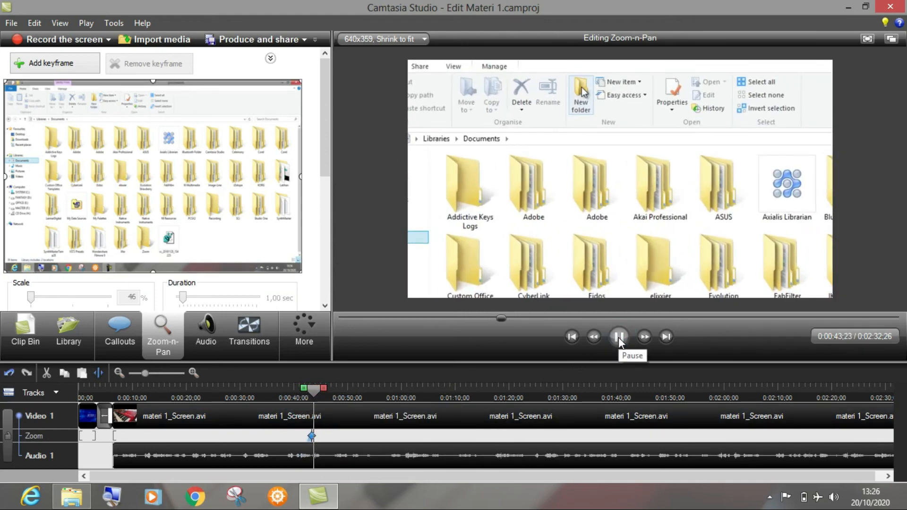
click(619, 337)
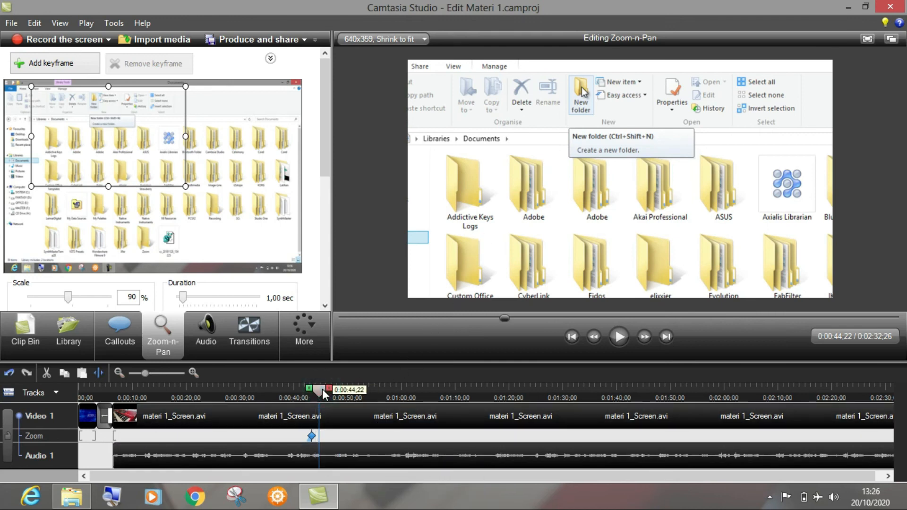
Step: Add a zoom-out keyframe at 0:00:46;17 that sets the scale to 46% to show the full frame
drag(317, 391, 314, 391)
key(space)
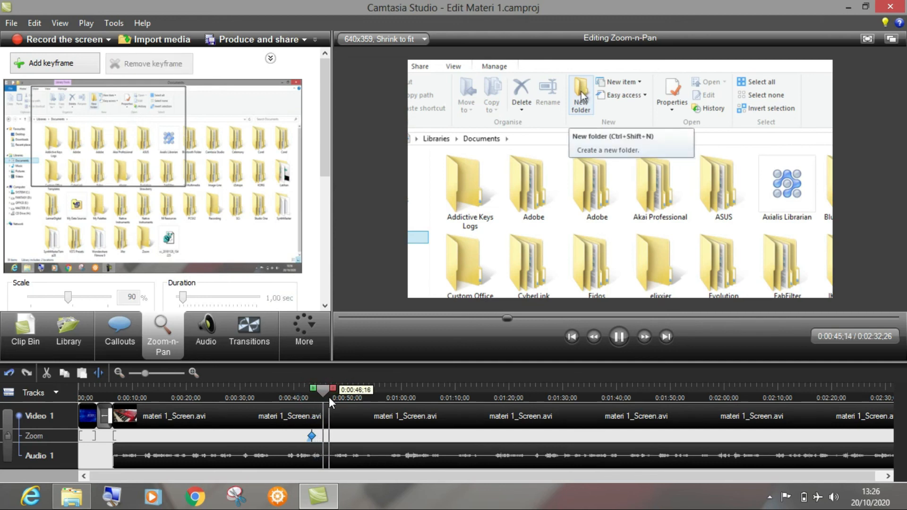
key(space)
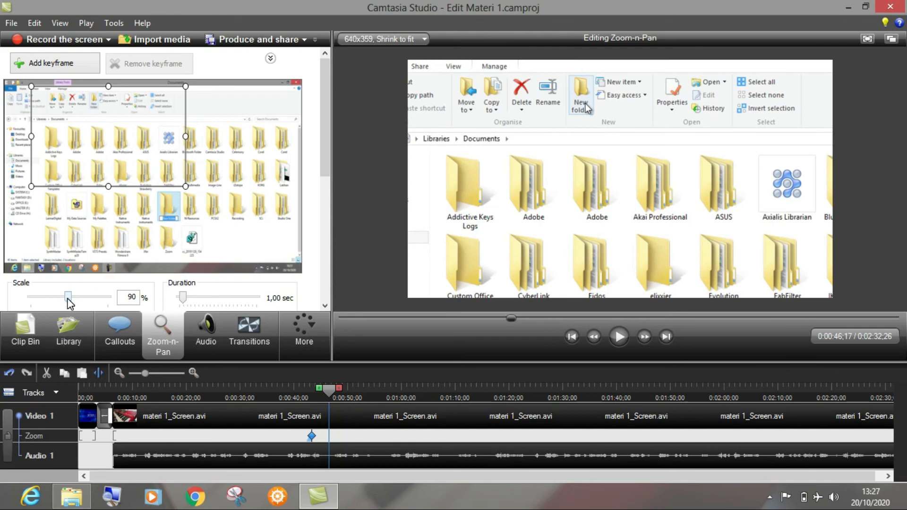
drag(68, 303, 12, 299)
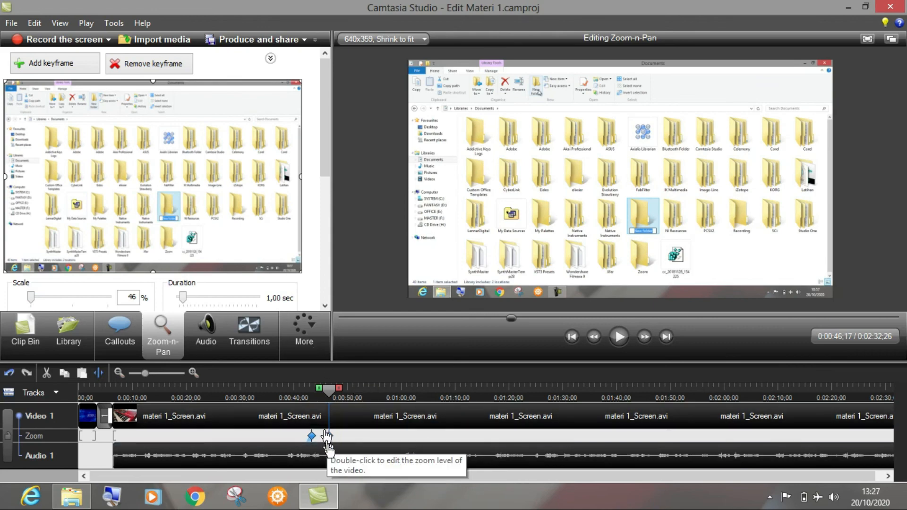
Step: Play back the zoom-in and zoom-out around the New folder command from about 0:00:41;23
click(302, 387)
key(space)
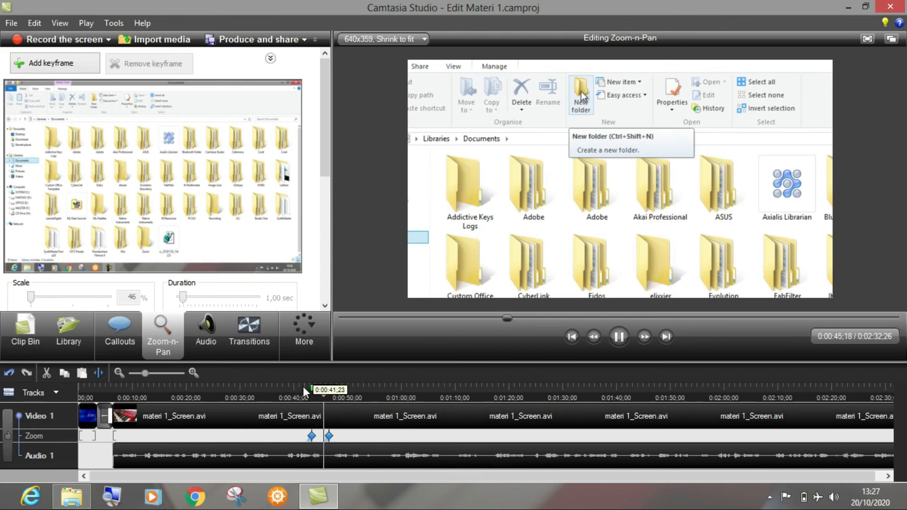
key(space)
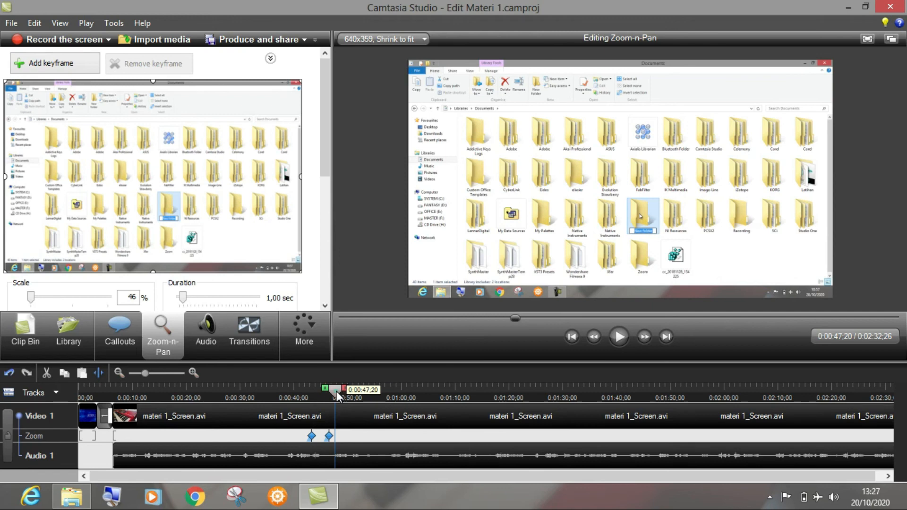
Step: Add a zoom keyframe at 0:00:49;26 with 74% scale, framed around the newly created folder in the Documents window
drag(336, 392, 347, 392)
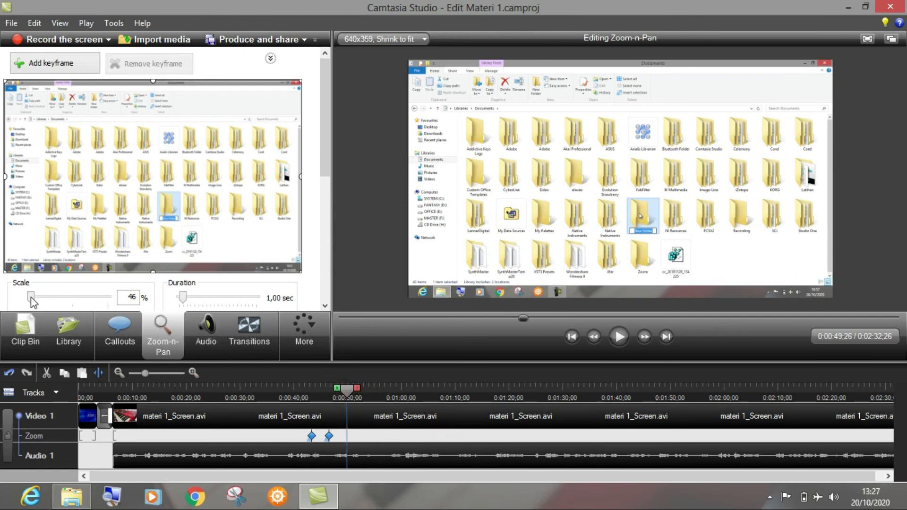
drag(31, 297, 61, 297)
drag(223, 182, 239, 214)
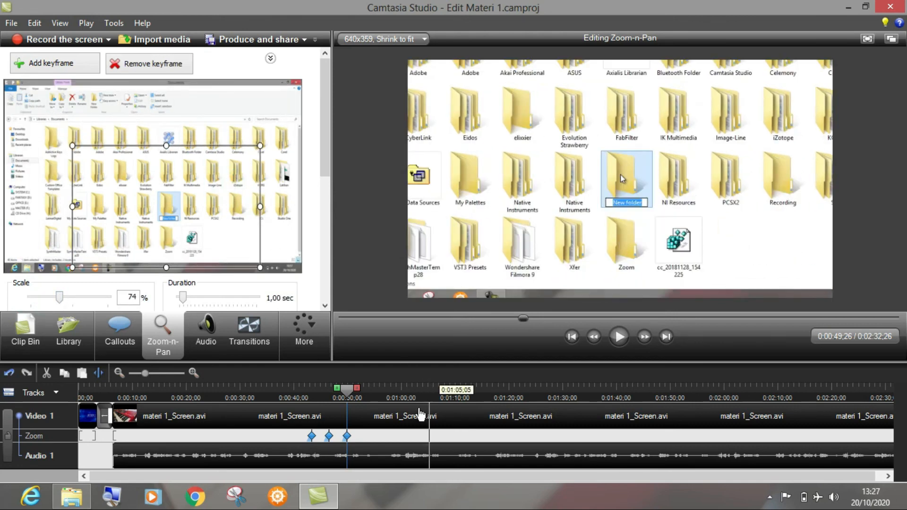
Step: Add a zoom-out keyframe at 0:00:56;08, once the new folder is renamed, with the scale set to 46%
click(322, 390)
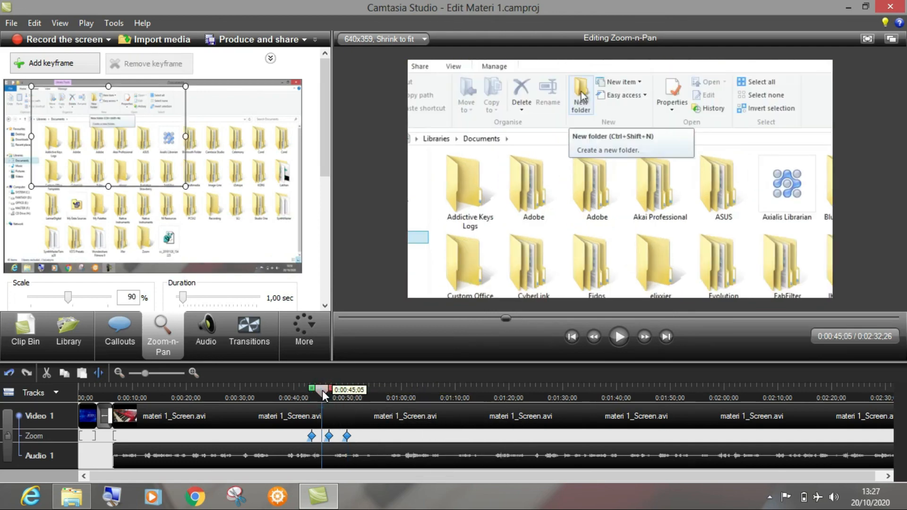
key(space)
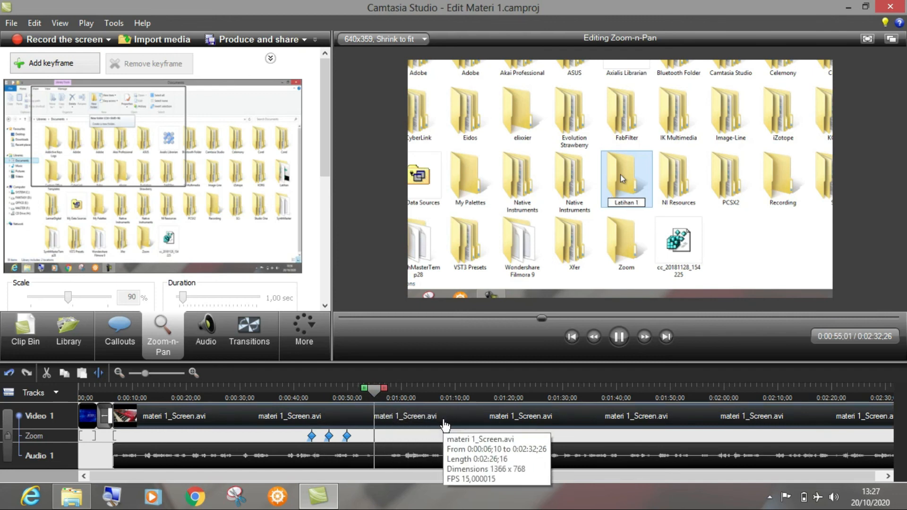
key(space)
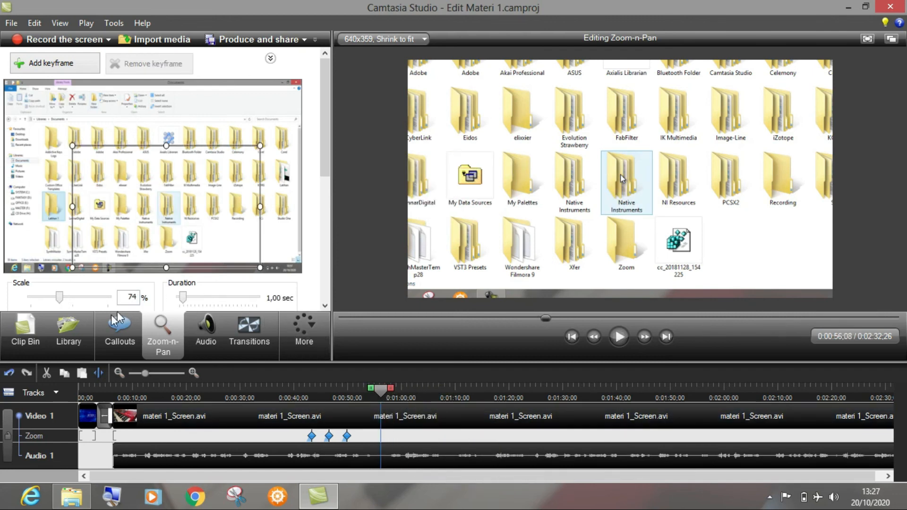
click(59, 298)
drag(45, 302, 31, 298)
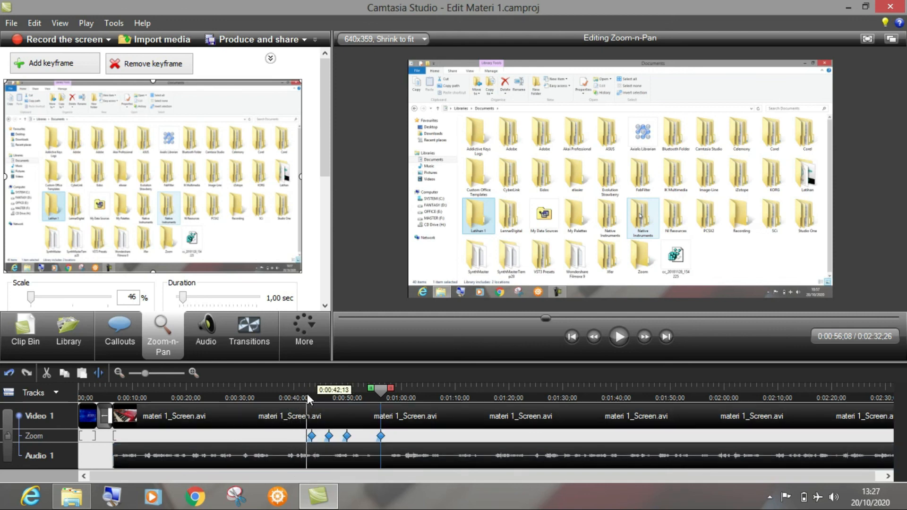
Step: Go to 0:00:42;10, just before the first zoom keyframe, and browse the available callout shapes
click(341, 390)
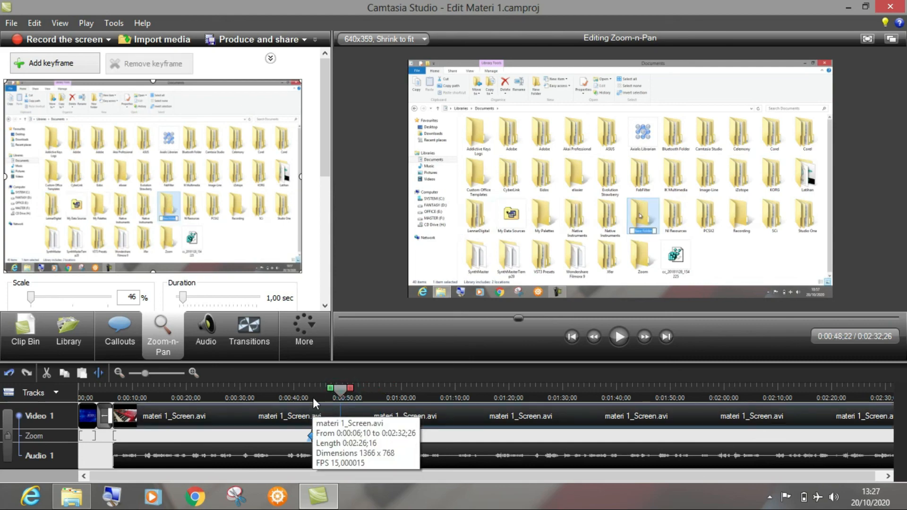
click(305, 391)
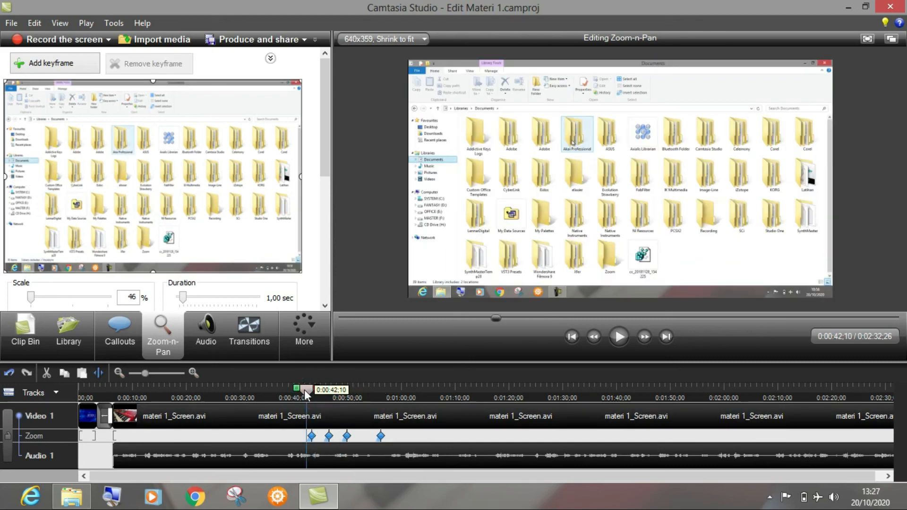
click(119, 333)
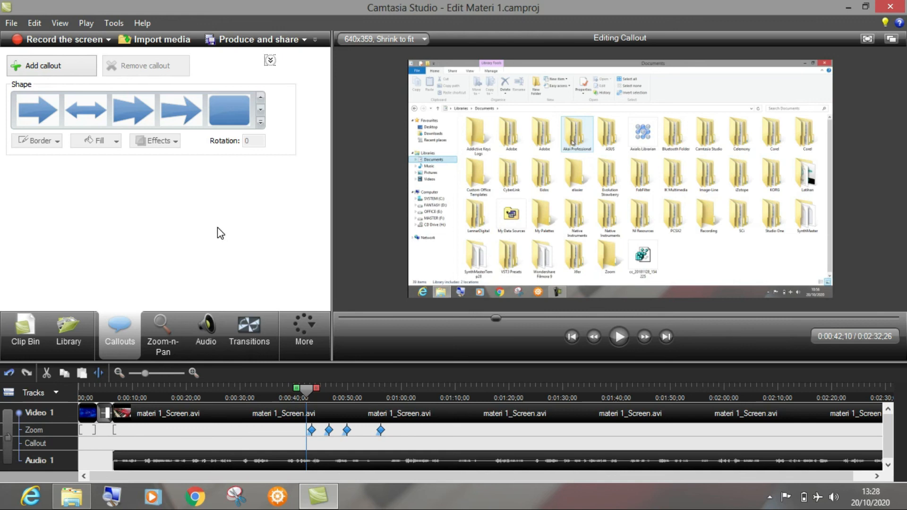
click(261, 122)
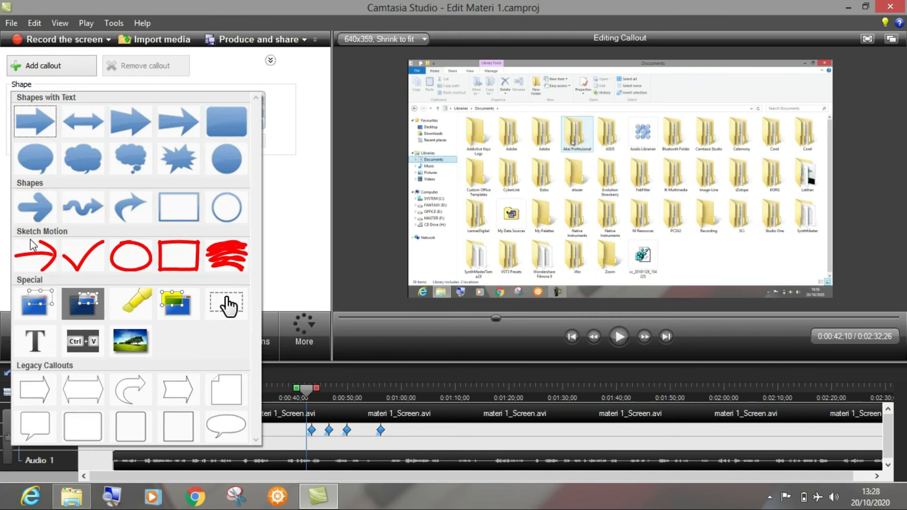
click(292, 217)
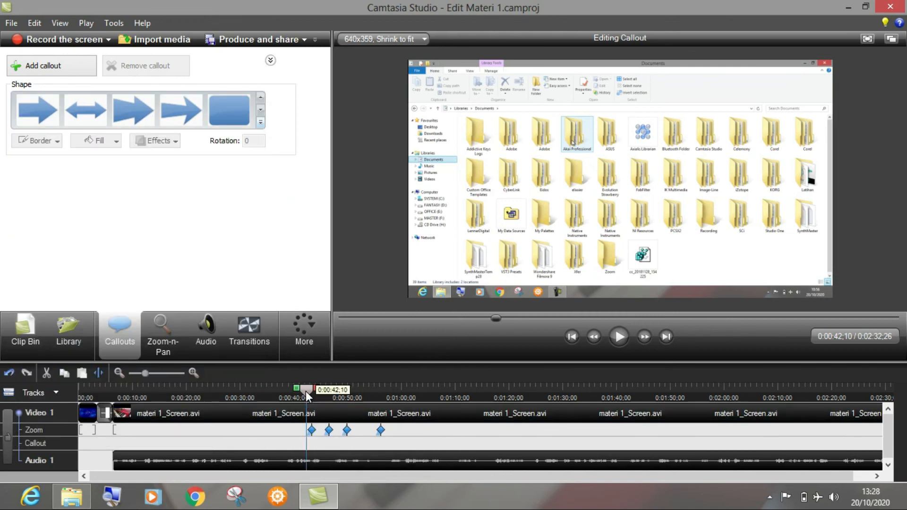
Step: Add a Sketch Motion Arrow callout at 0:00:44;20 pointing at the New folder command, about 59 wide and 47 high
drag(306, 391, 302, 390)
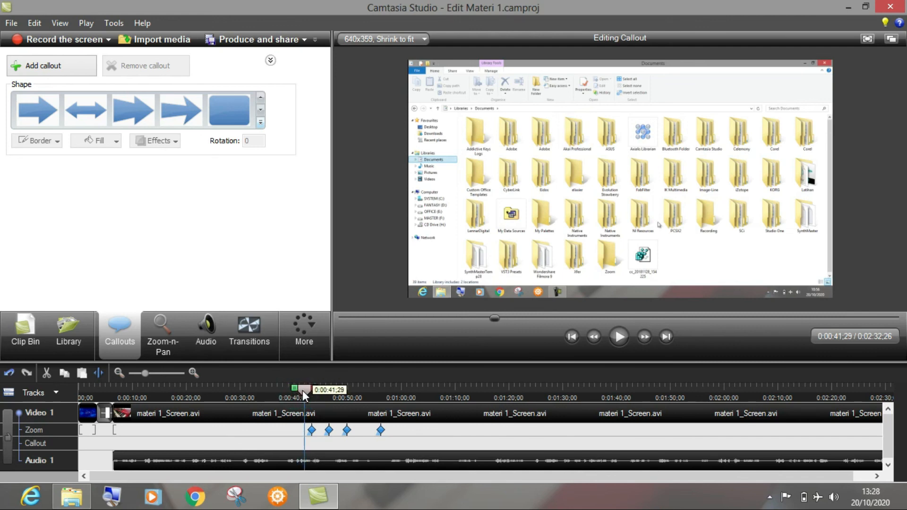
key(space)
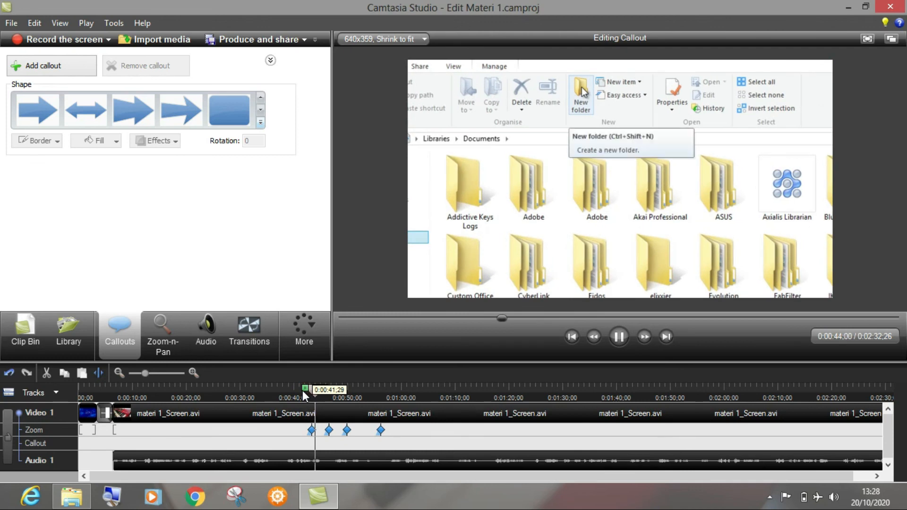
key(space)
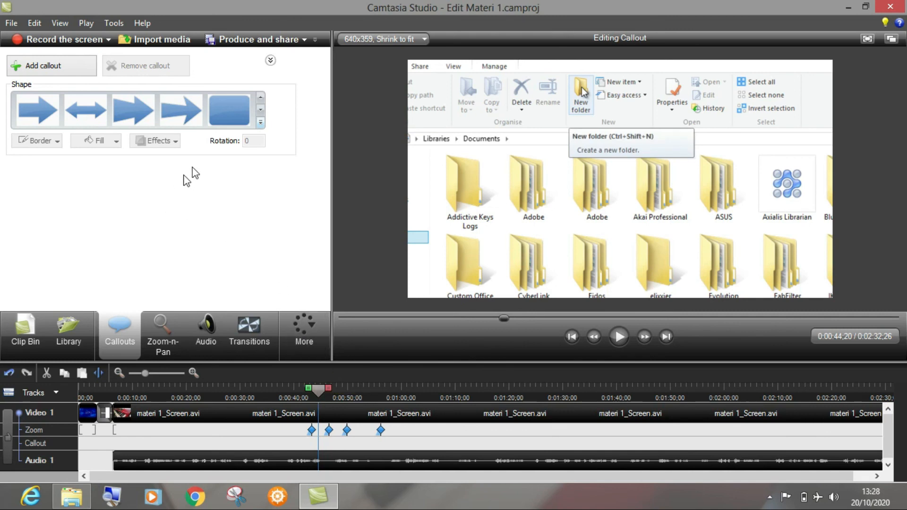
click(260, 122)
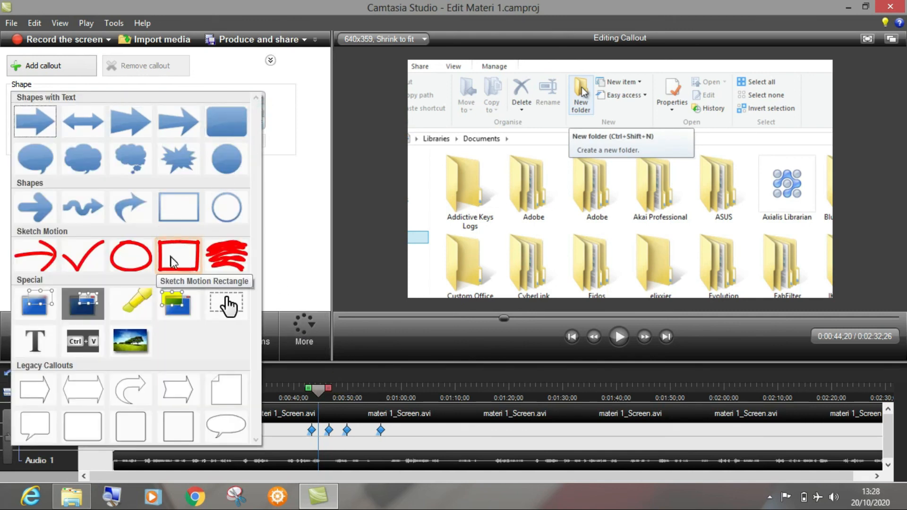
click(42, 259)
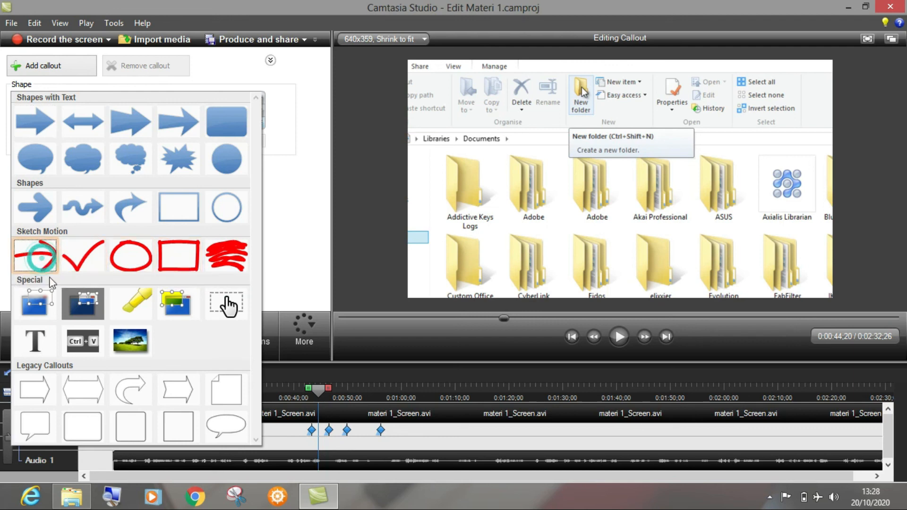
drag(463, 78, 516, 97)
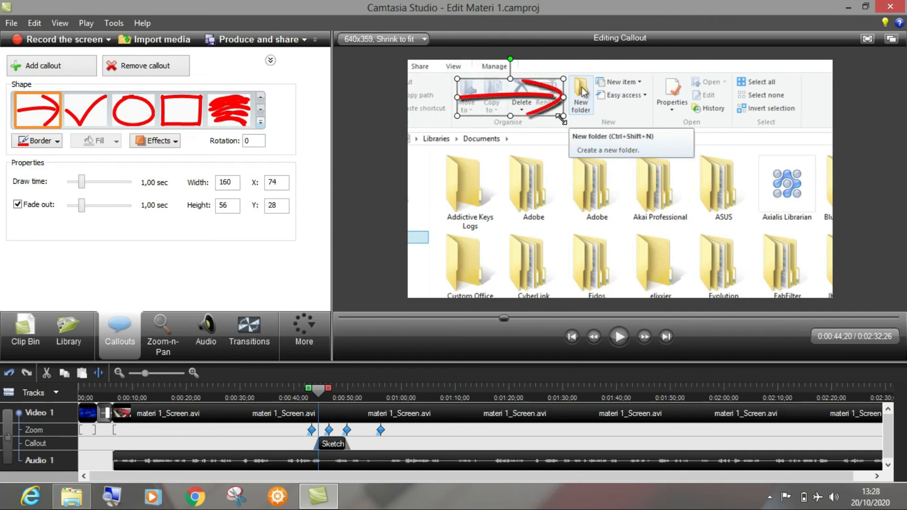
mouse_move(564, 116)
mouse_down()
mouse_move(504, 115)
mouse_move(495, 95)
mouse_move(552, 97)
mouse_up()
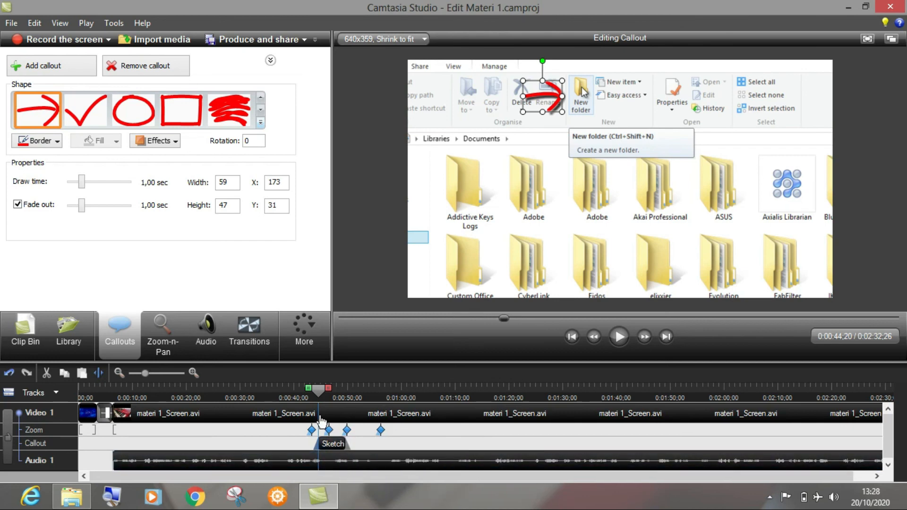
Step: Play back the arrow callout with the New folder zoom from about 0:00:40;14
click(296, 393)
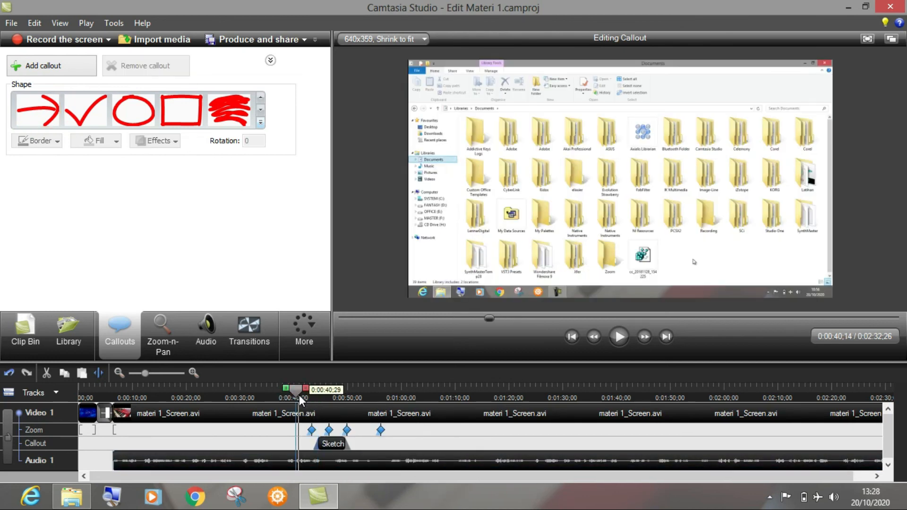
key(space)
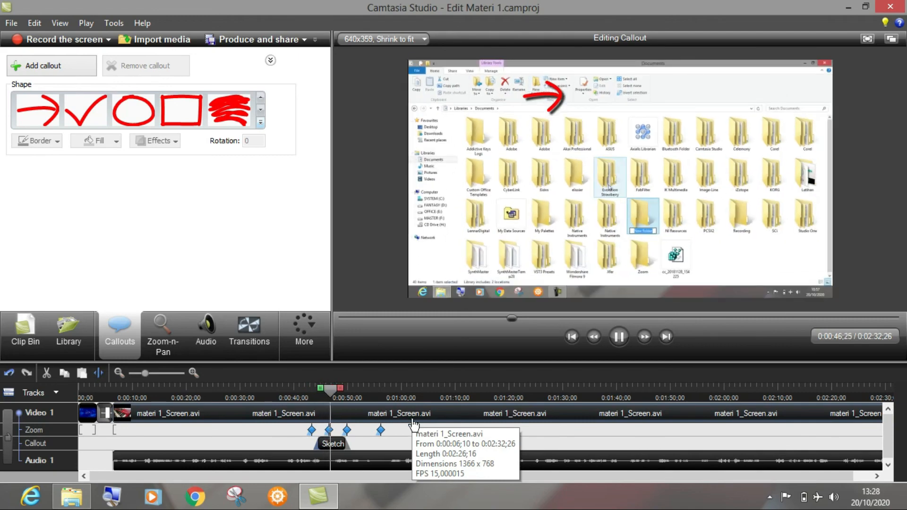
key(space)
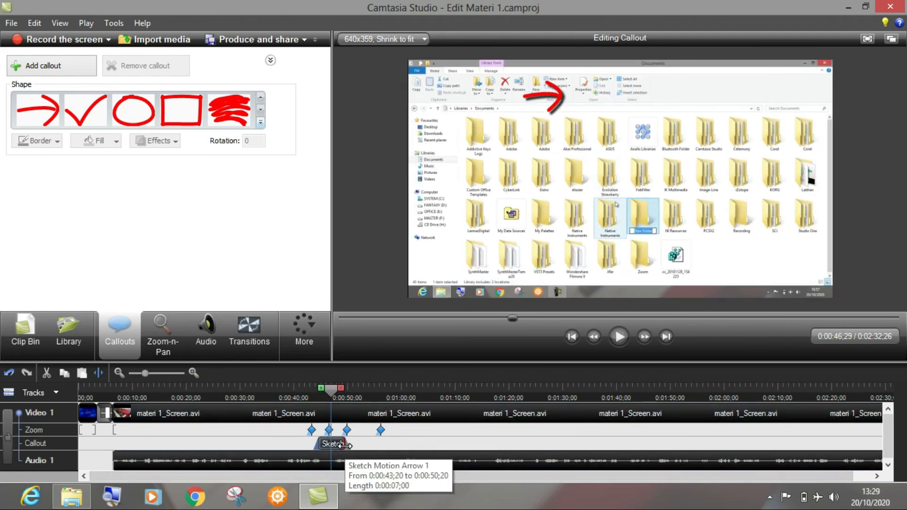
Step: Shorten the arrow callout to a length of 0:00:03;14 and play back the result
drag(343, 444, 326, 446)
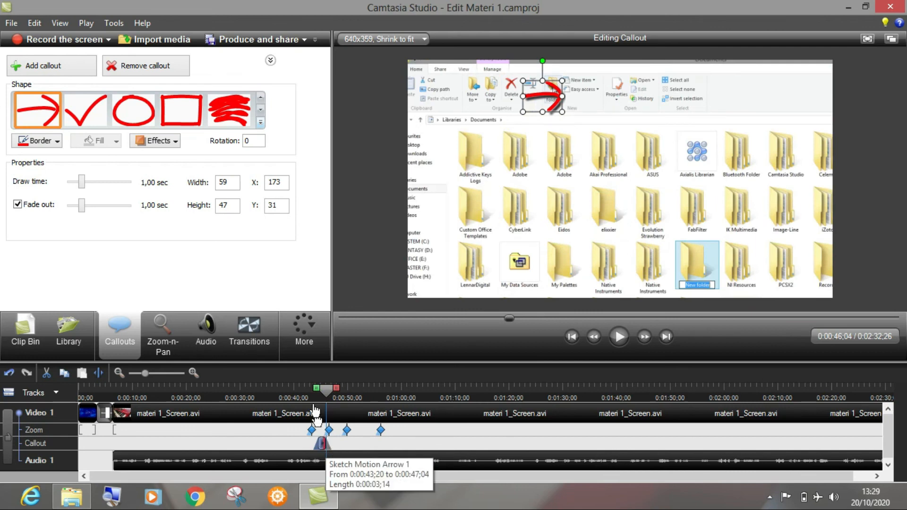
click(305, 387)
key(space)
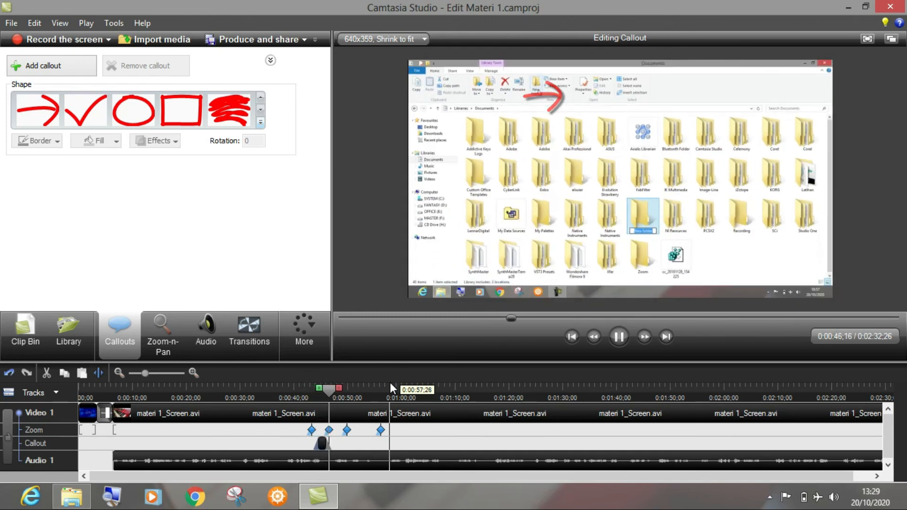
key(space)
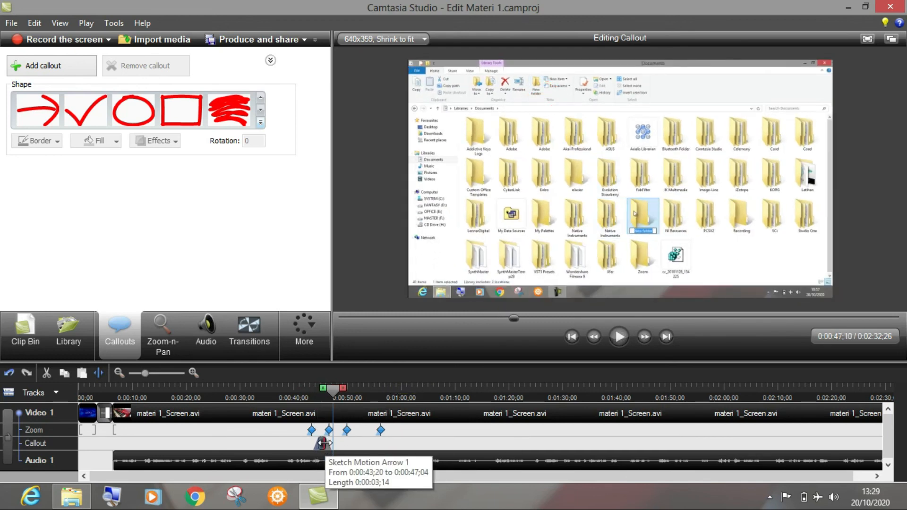
Step: Trim the arrow callout's end slightly more and move the zoom-out keyframe following it to 0:00:47;08
click(325, 443)
drag(322, 445, 320, 445)
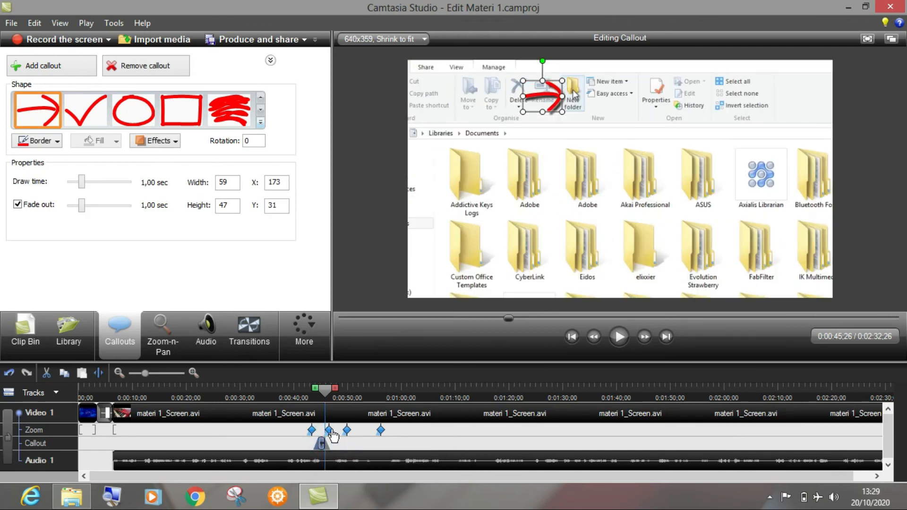
click(330, 431)
drag(336, 430, 337, 430)
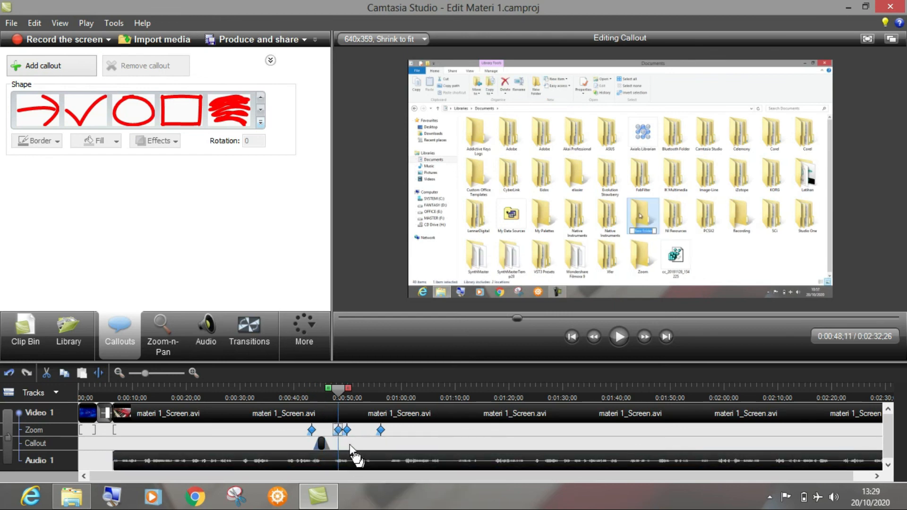
click(338, 430)
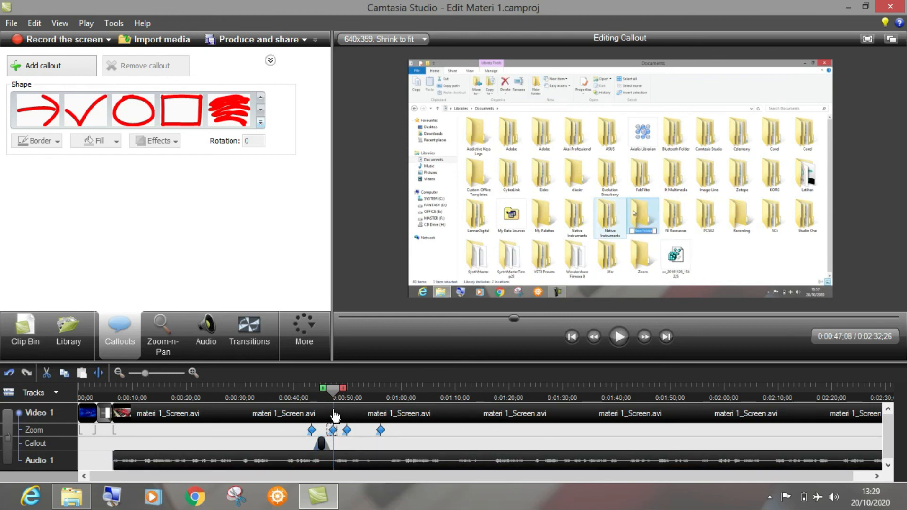
Step: Play back the retimed arrow callout and zoom from about 0:00:41;29, and return to 0:00:41;10
click(304, 395)
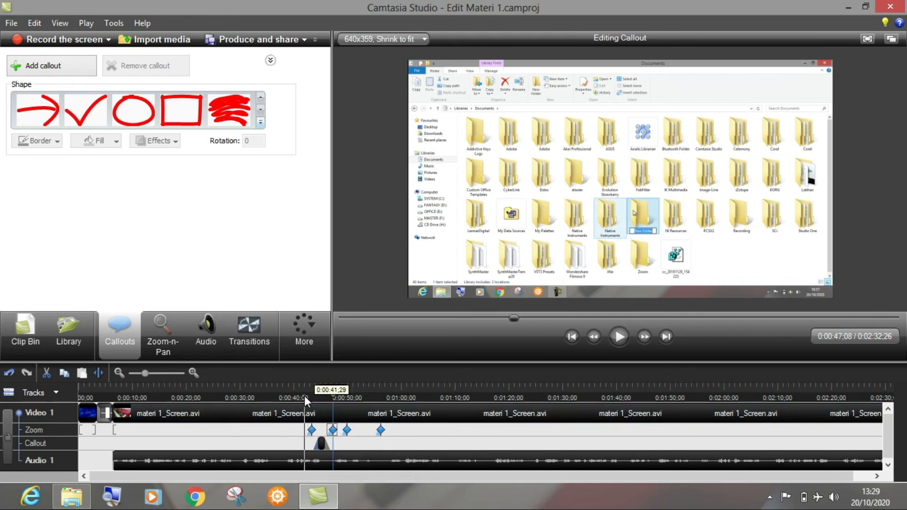
key(space)
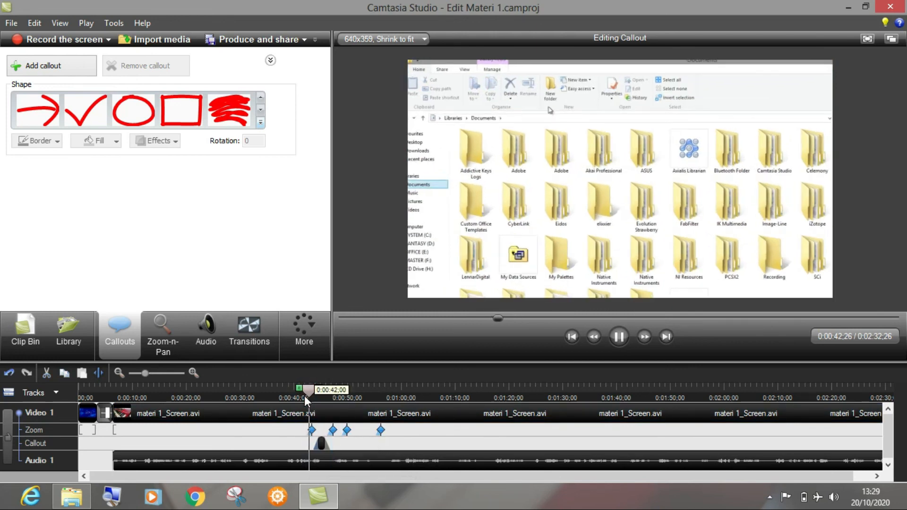
key(space)
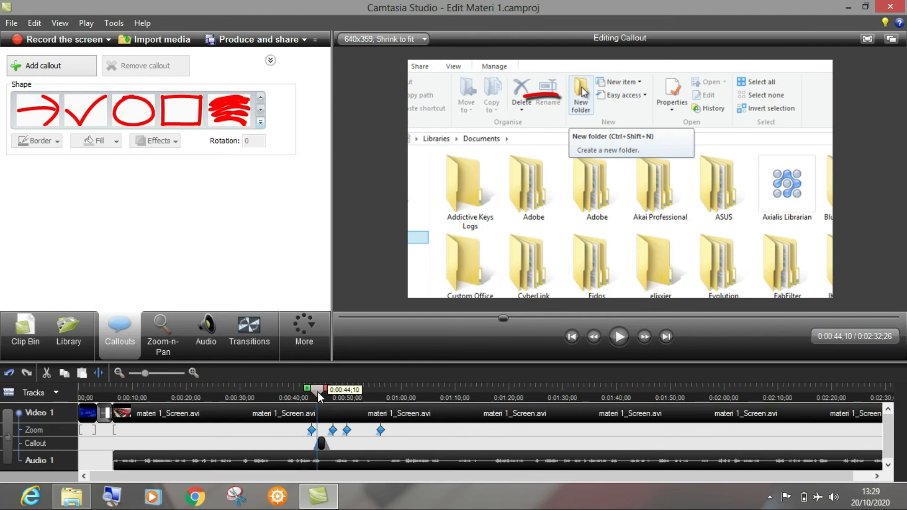
drag(318, 392, 302, 390)
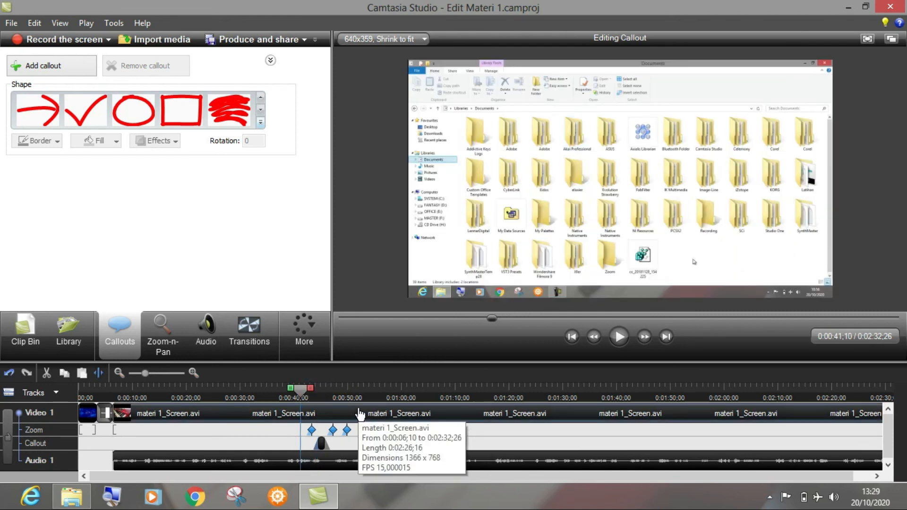
Step: Add a zoom keyframe at 0:01:05;03 with 66% scale, framed around the open context menu and its New submenu
click(365, 393)
click(428, 396)
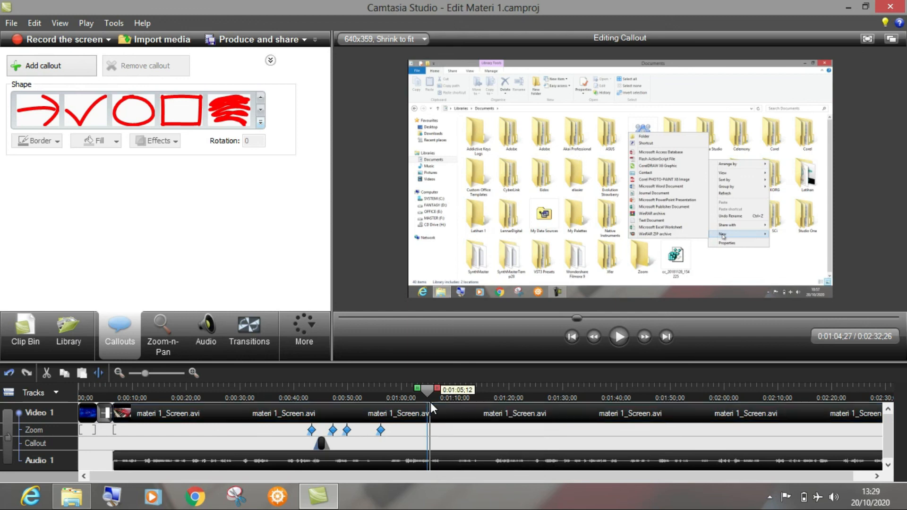
click(377, 391)
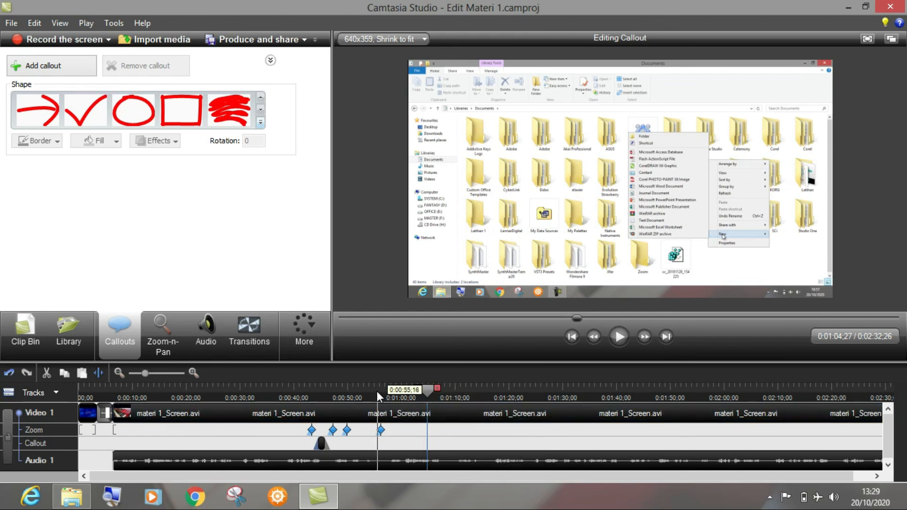
key(space)
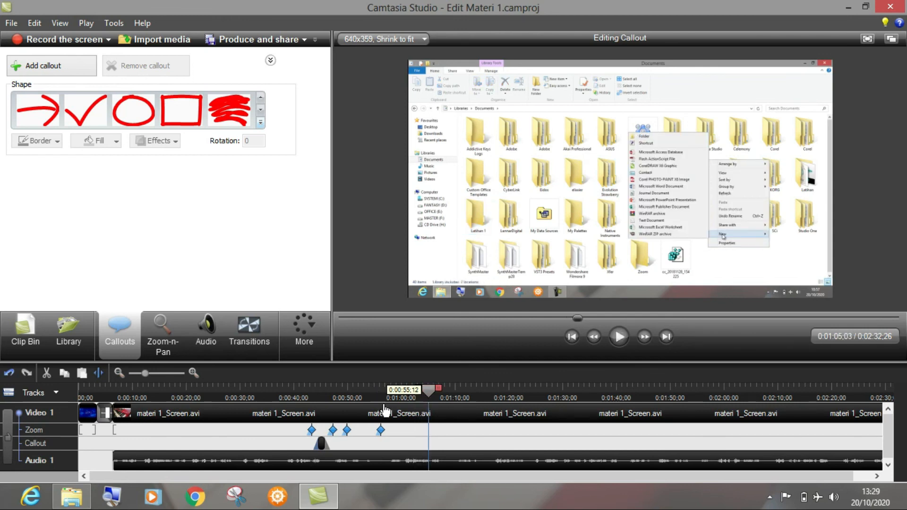
click(160, 336)
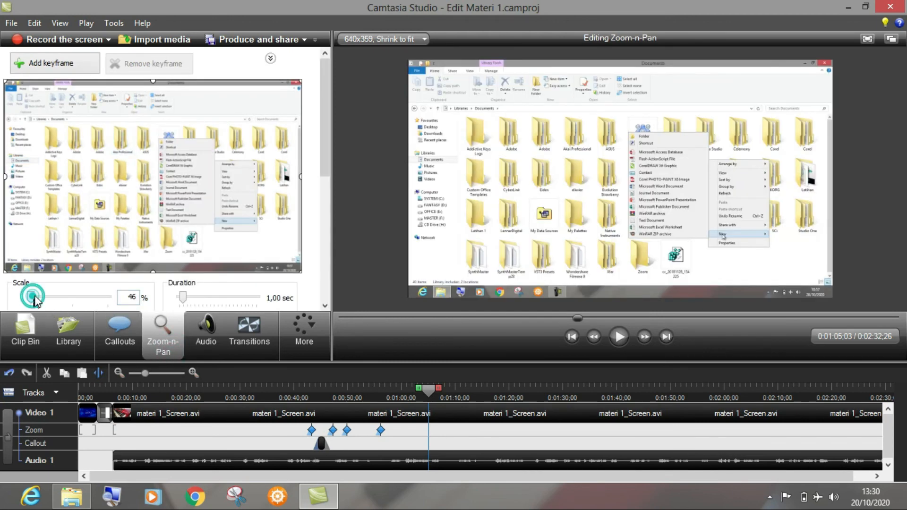
drag(30, 296, 56, 295)
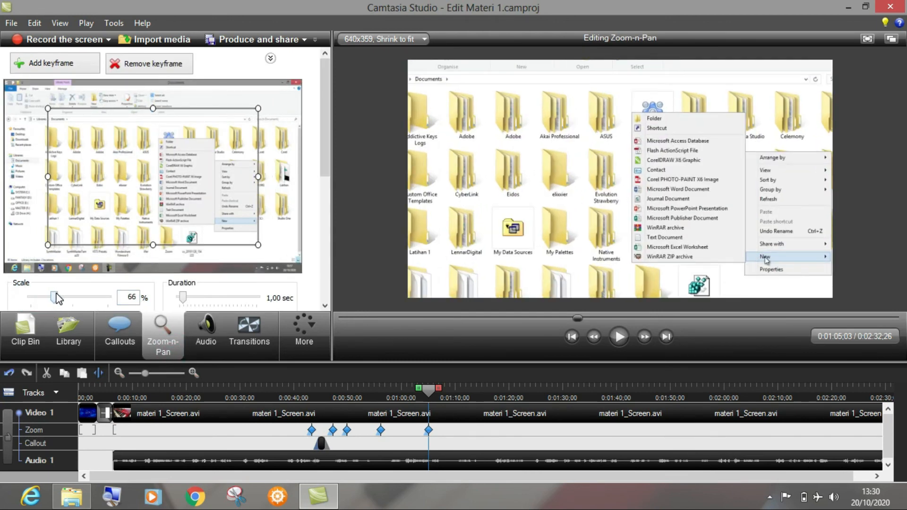
drag(189, 201, 228, 209)
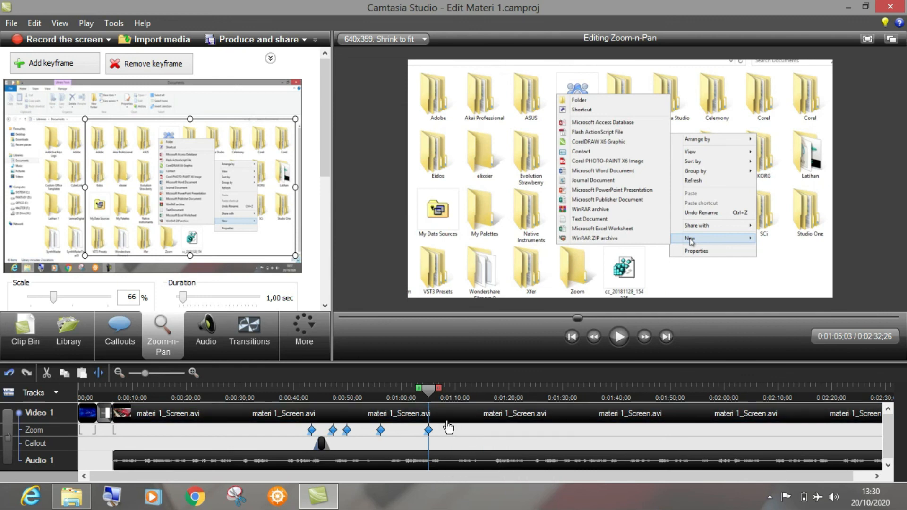
Step: Play on to 0:01:09;20, add a zoom-out keyframe there at 46% scale showing the full screen, and move the playhead to 0:01:21;17
click(619, 337)
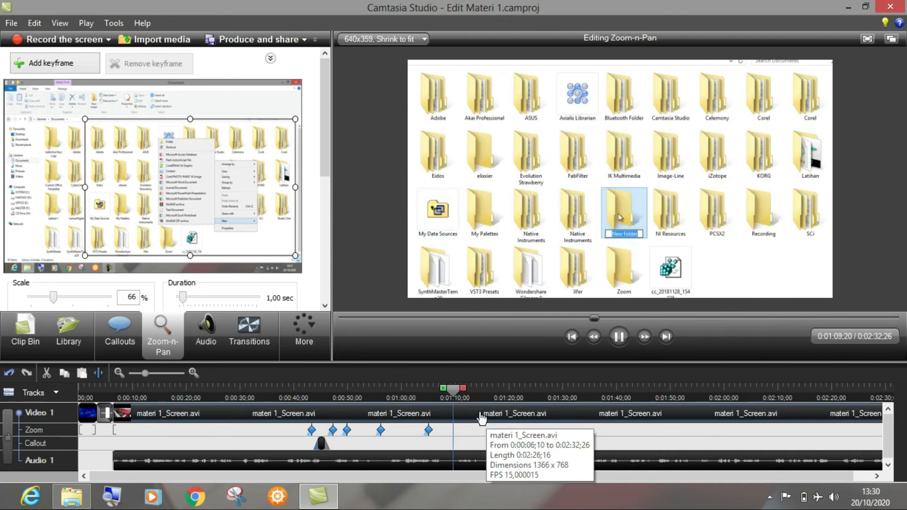
key(space)
drag(55, 299, 30, 297)
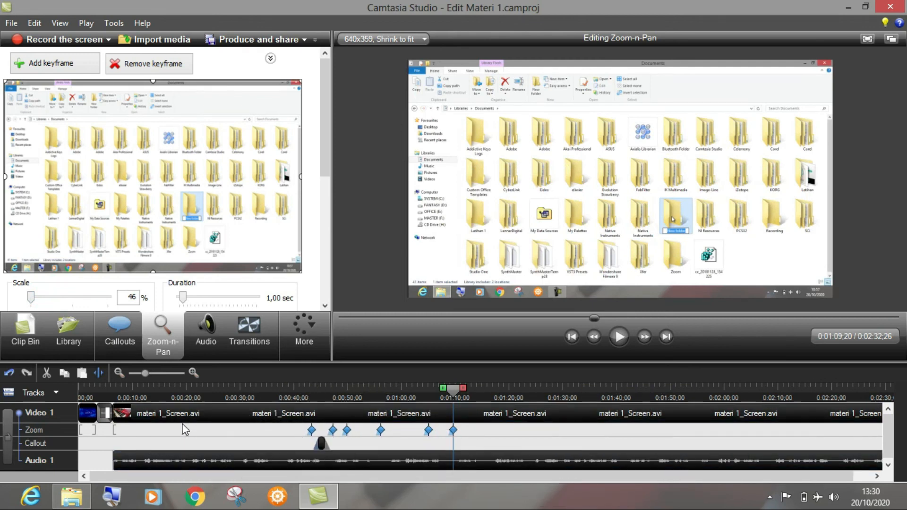
click(518, 429)
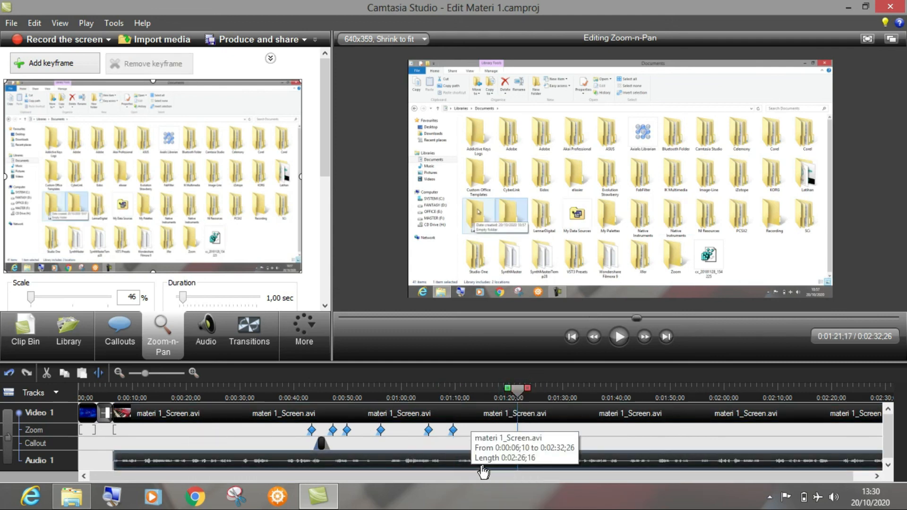
Step: Enable volume leveling for the project audio with Medium volume variation
click(200, 341)
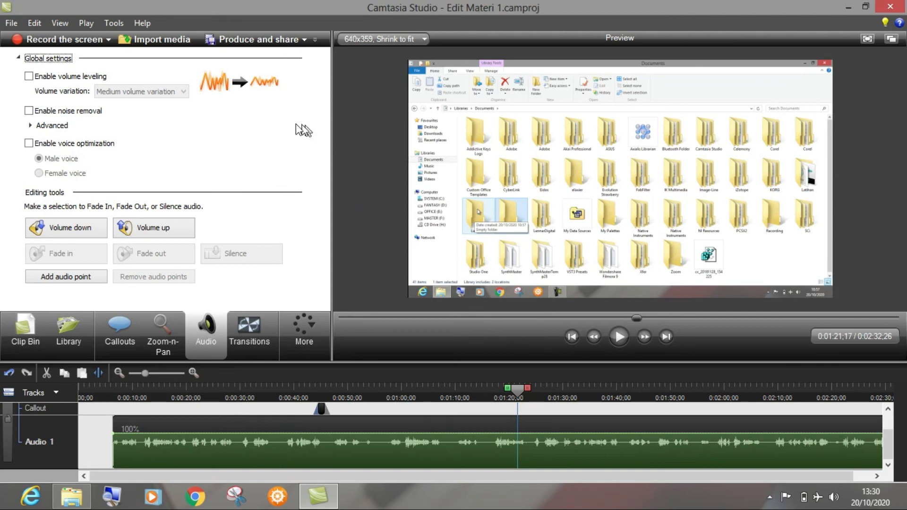
click(30, 78)
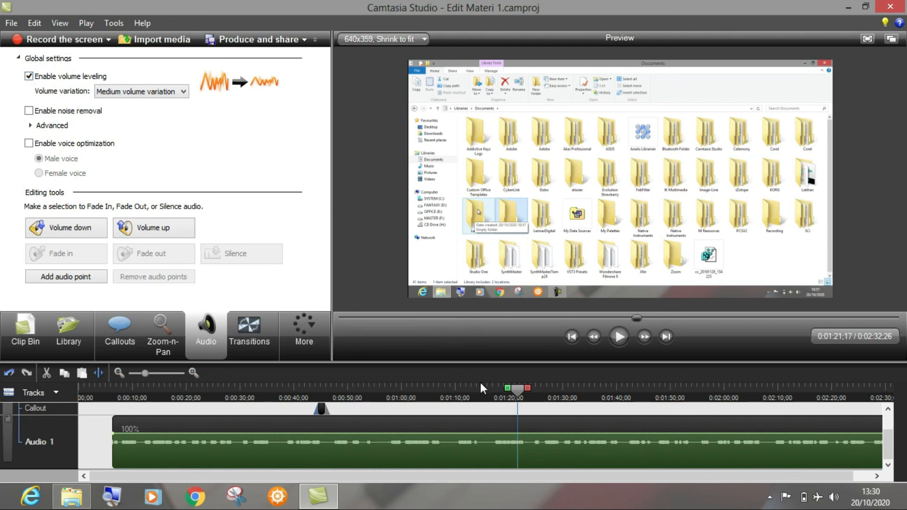
click(176, 92)
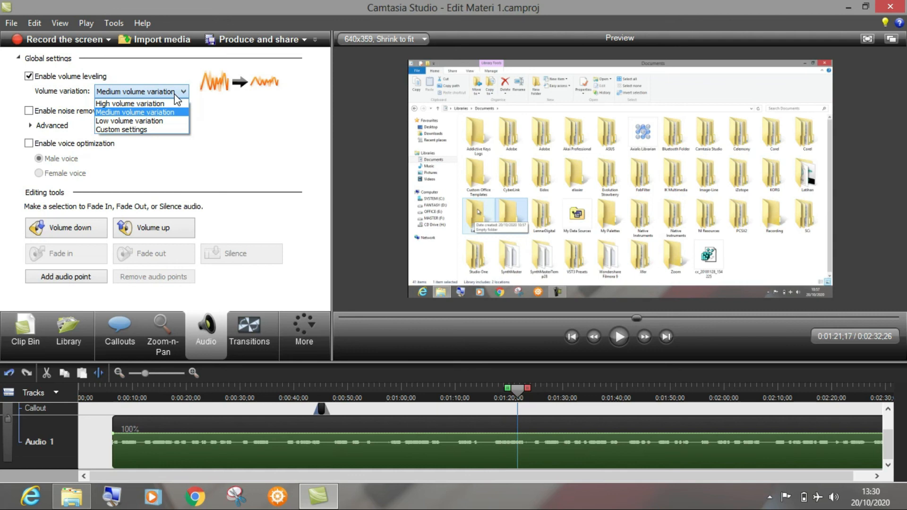
click(175, 111)
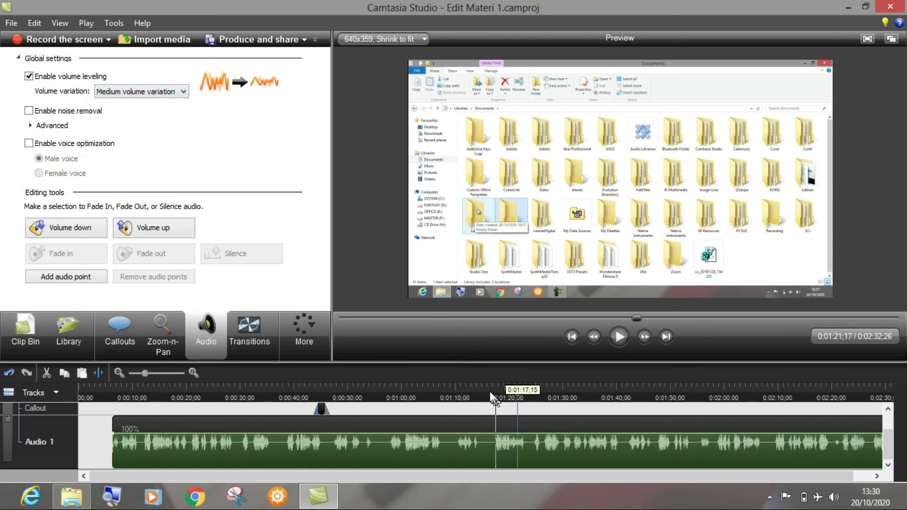
Step: Play back the leveled audio from 0:00:57;08 to about 0:01:07;19
click(386, 388)
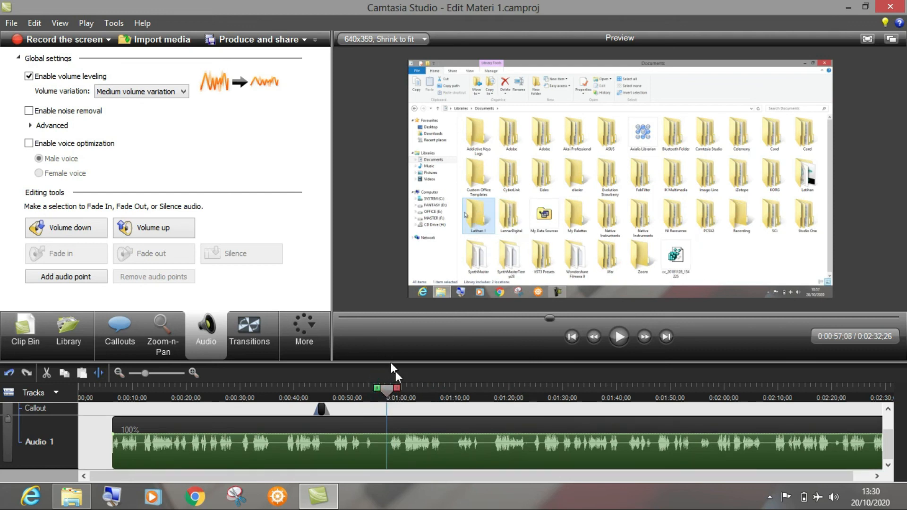
key(space)
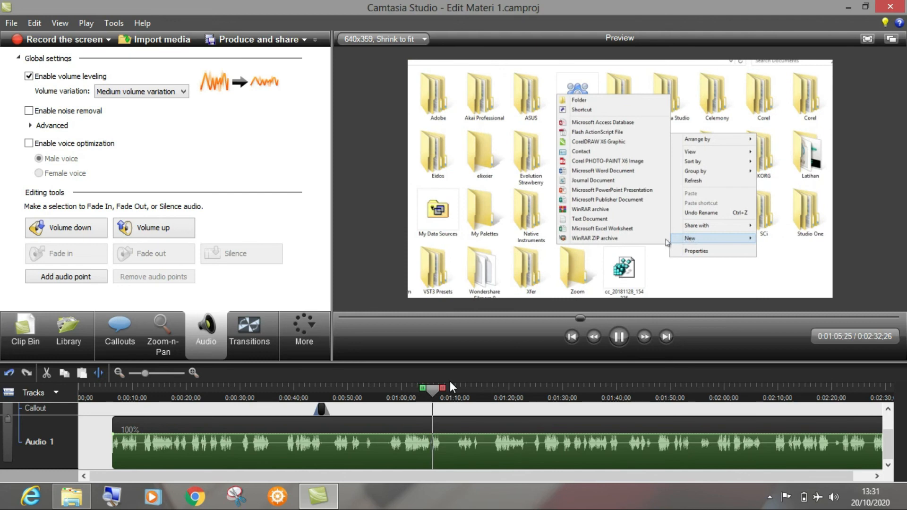
key(space)
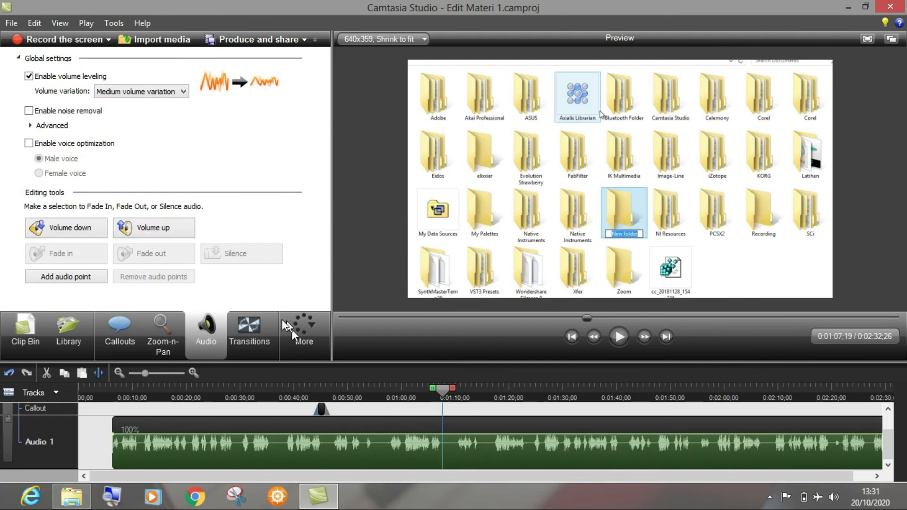
drag(441, 392, 440, 398)
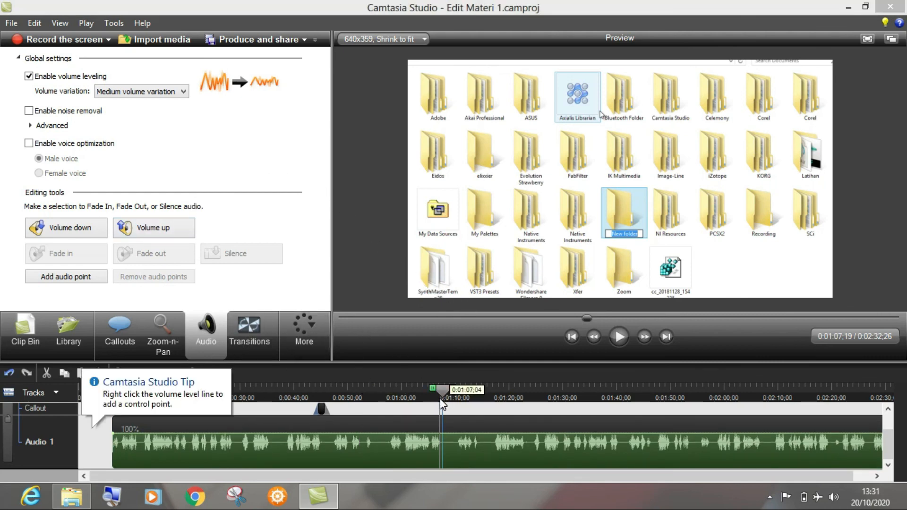
Step: Apply the Highlight effect to the mouse cursor, keeping the cursor size at 1.00
click(312, 339)
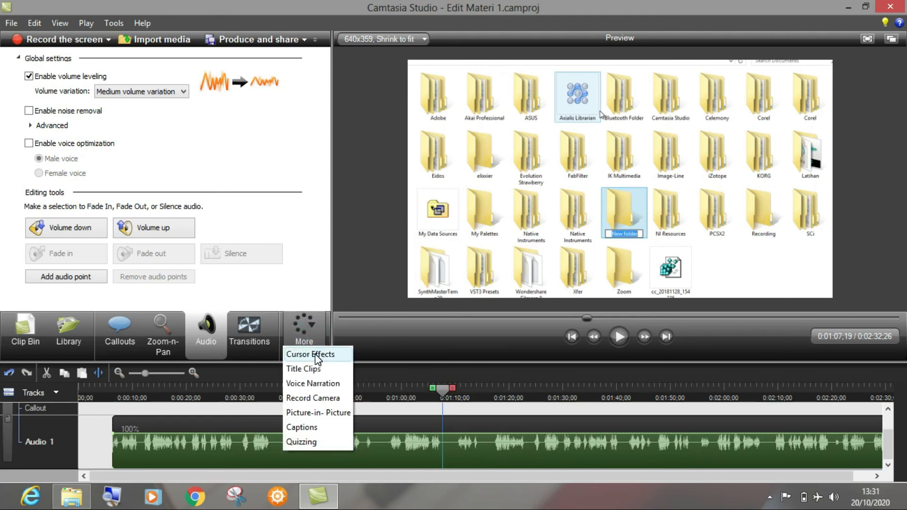
click(316, 355)
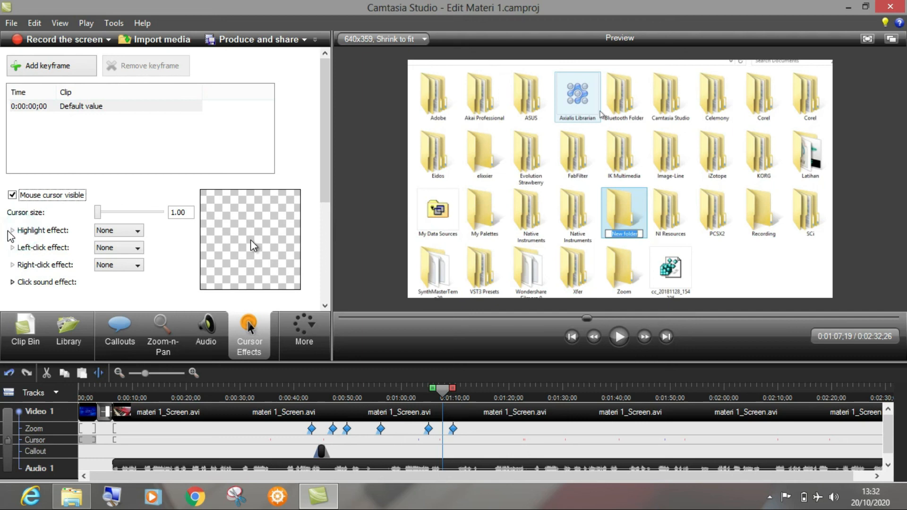
click(133, 232)
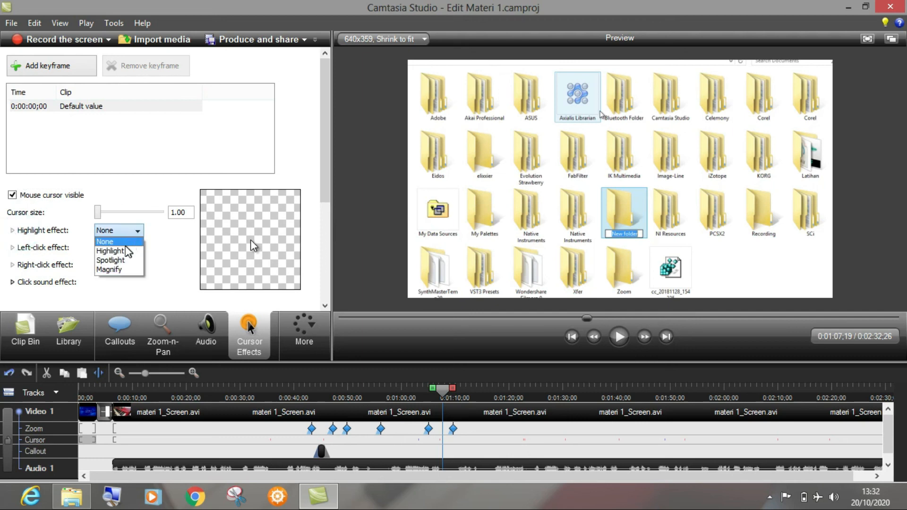
click(126, 254)
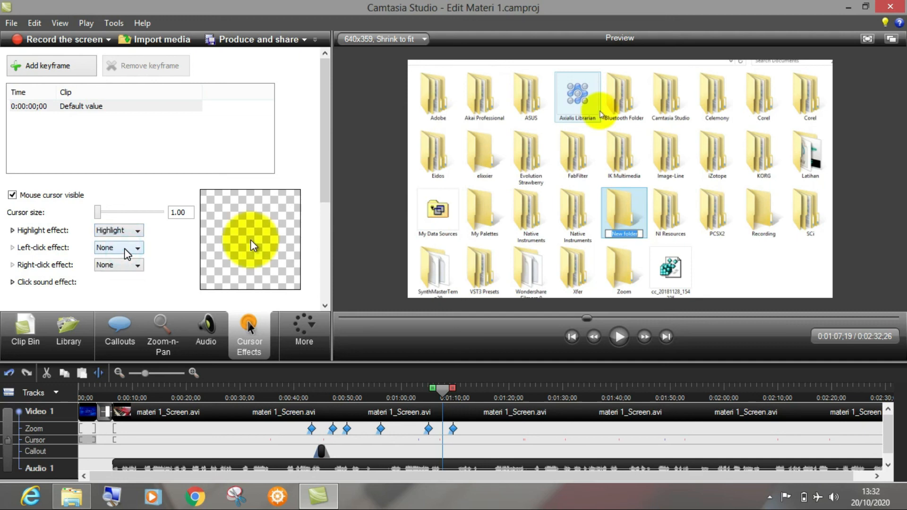
mouse_move(98, 212)
mouse_down()
mouse_move(112, 211)
mouse_move(97, 212)
mouse_up()
click(97, 211)
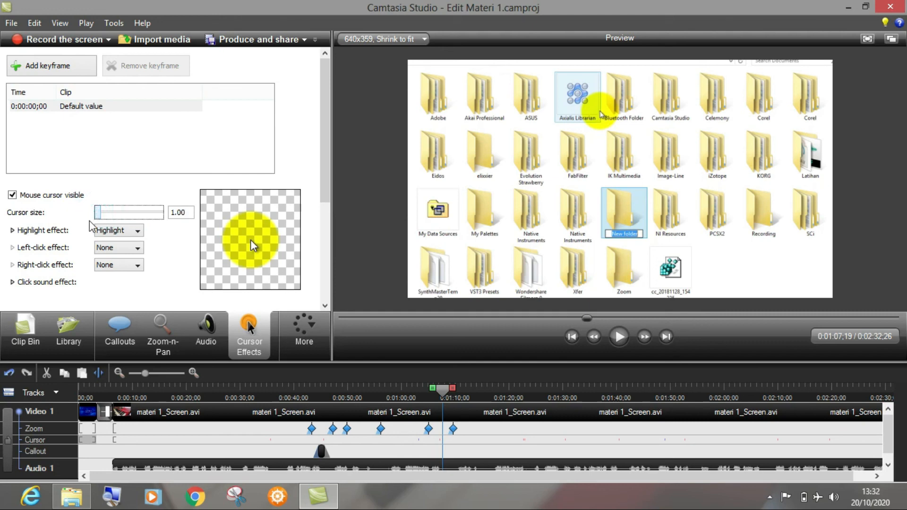
Step: Set the cursor highlight's size to 25.5 and its opacity to 64
click(13, 230)
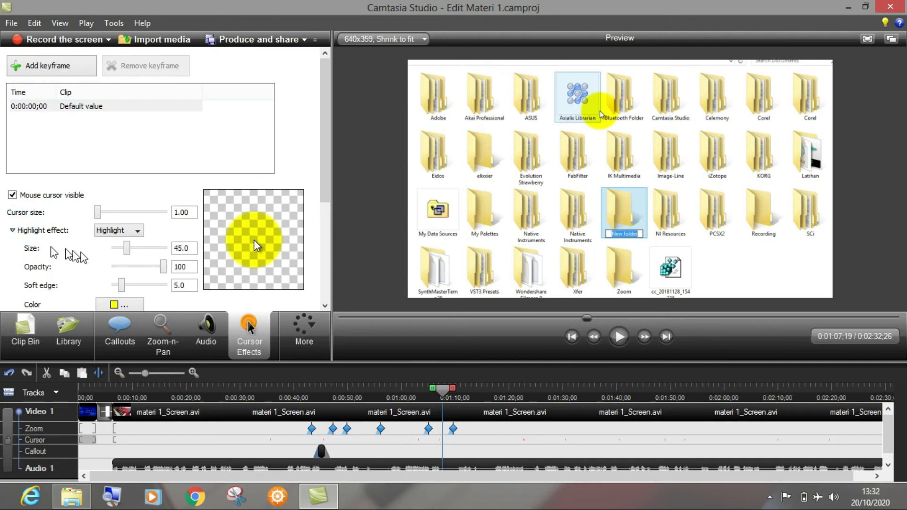
drag(126, 248, 118, 249)
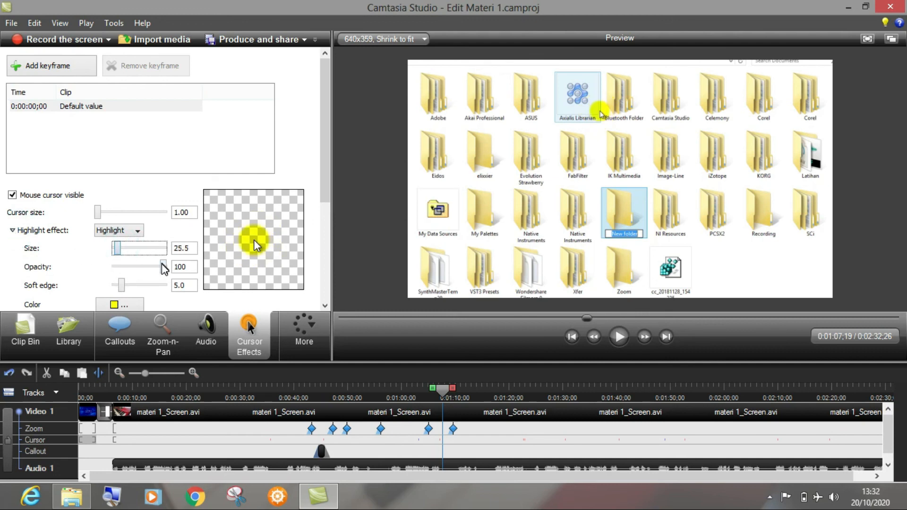
drag(164, 269, 148, 272)
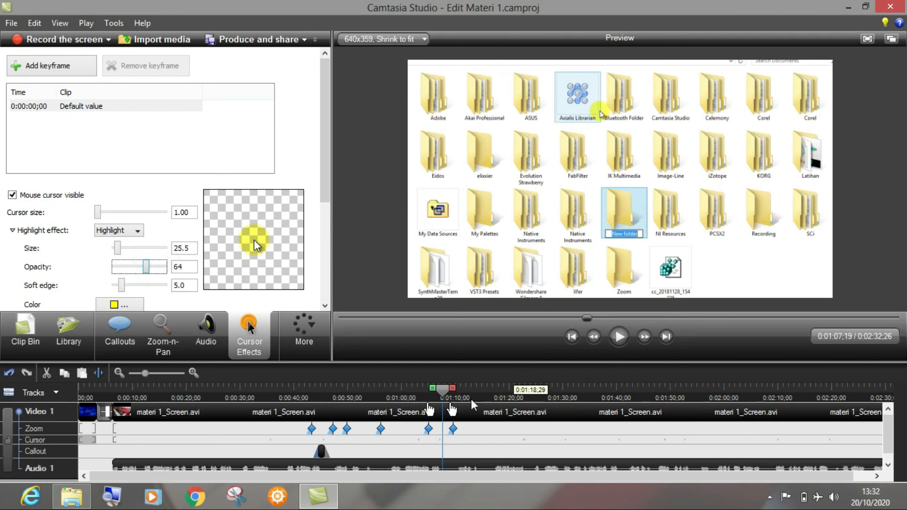
Step: Preview the cursor highlight over the arrow callout section and change the highlight colour to red
click(298, 391)
click(619, 337)
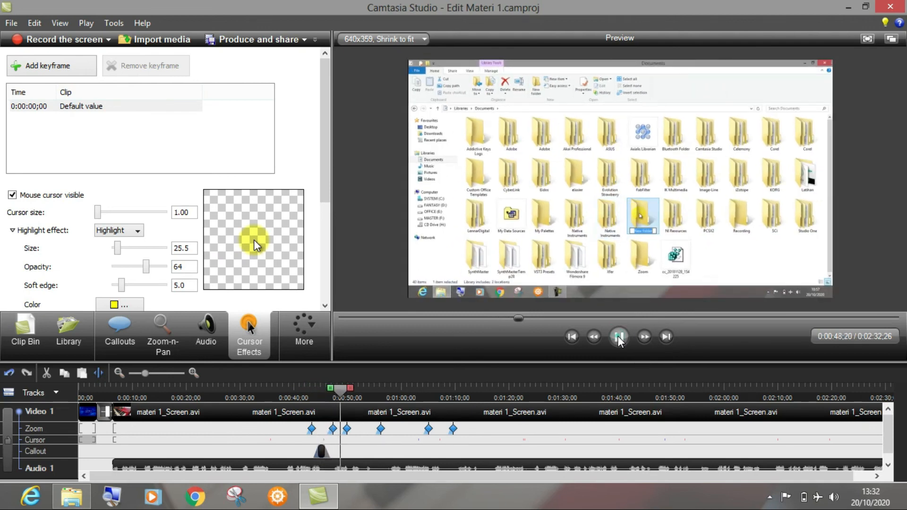
click(619, 337)
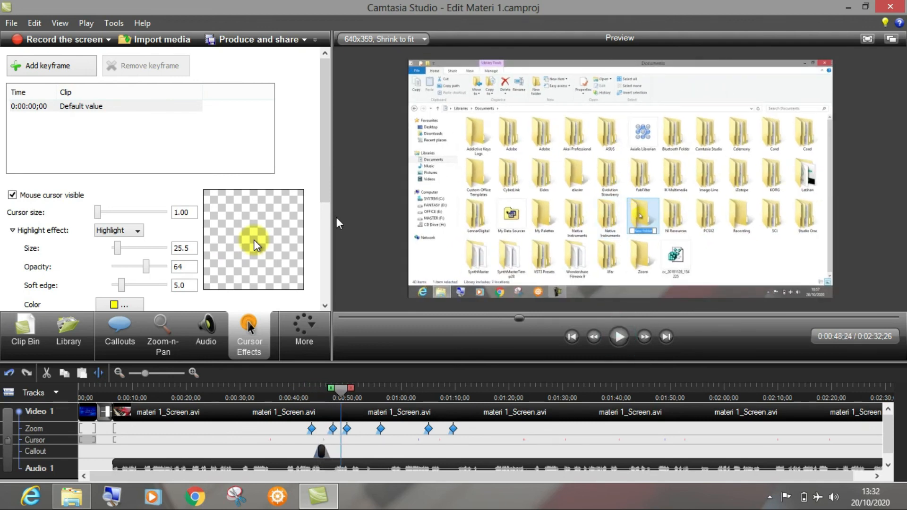
click(114, 305)
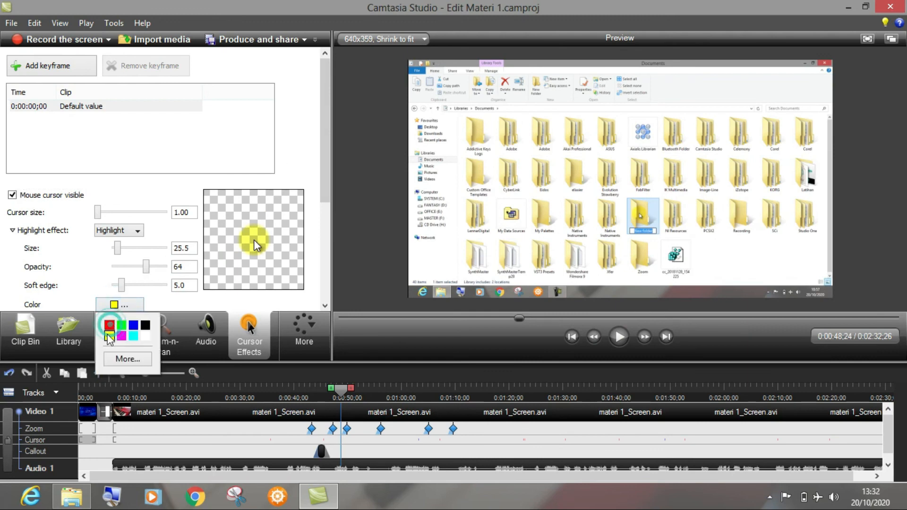
click(109, 325)
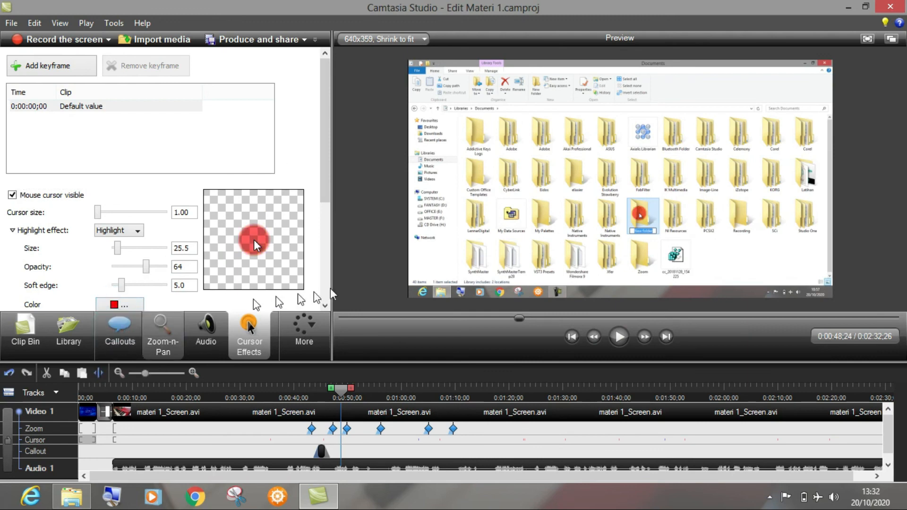
Step: Play back the red cursor highlight from 0:00:48;24 and again from 0:00:59;18 to 0:01:18;14
click(619, 339)
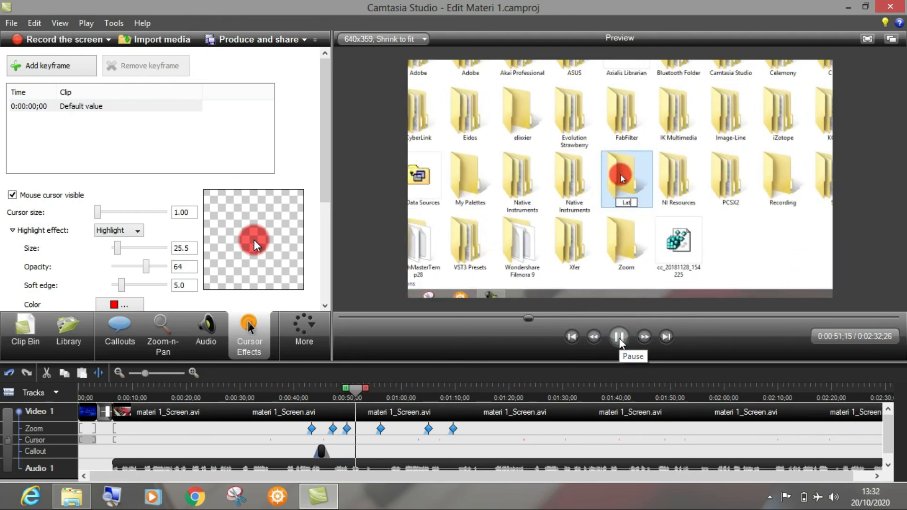
click(374, 398)
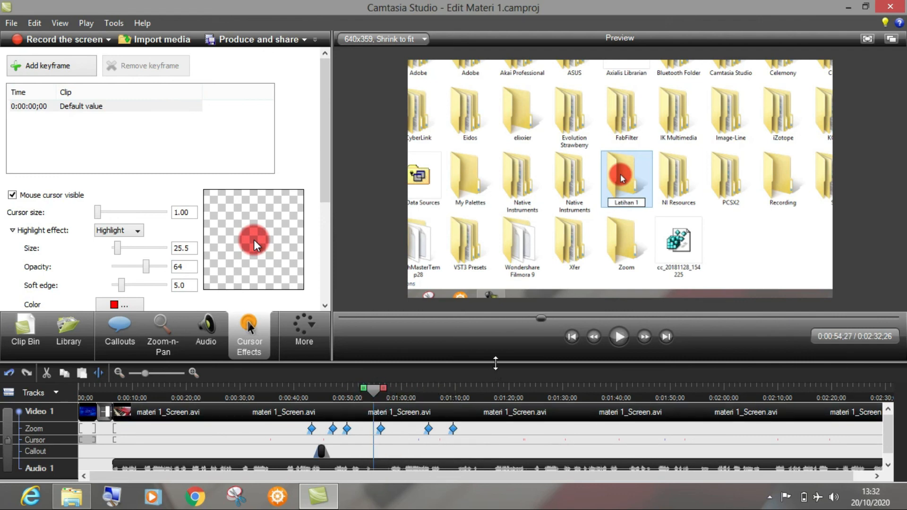
click(398, 391)
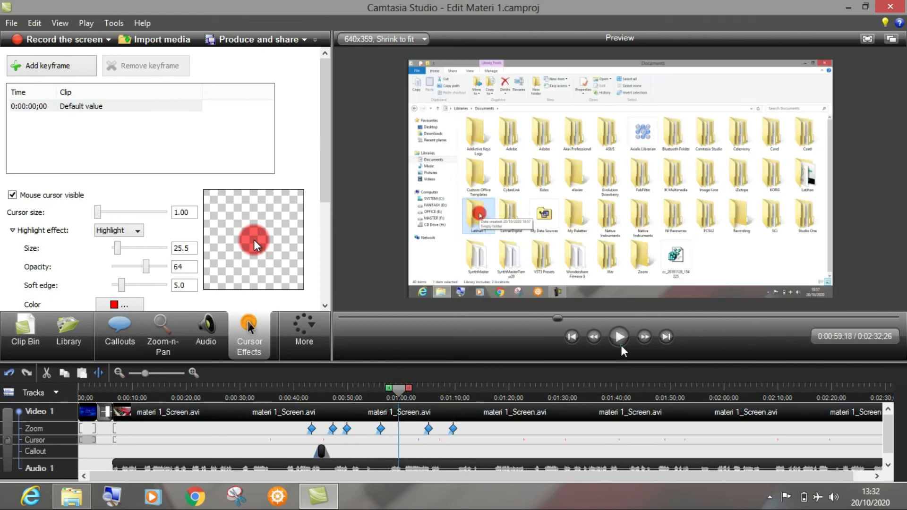
click(620, 343)
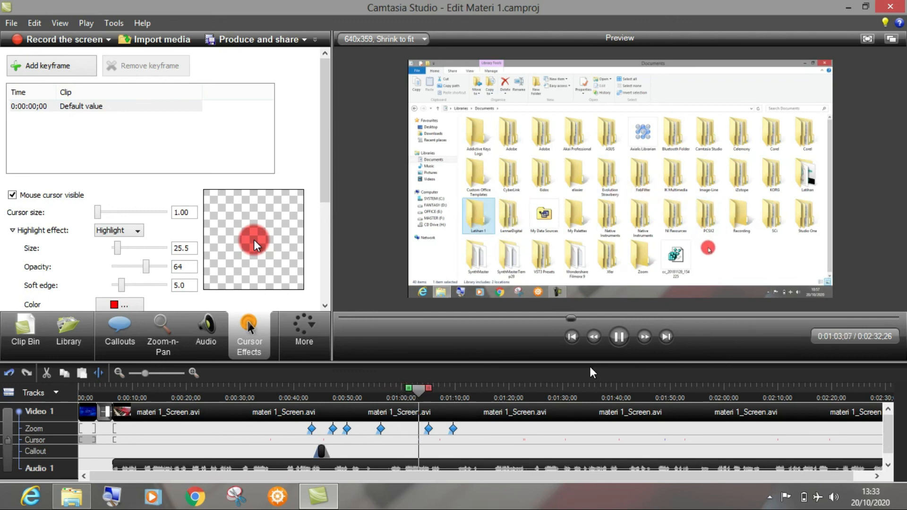
click(620, 341)
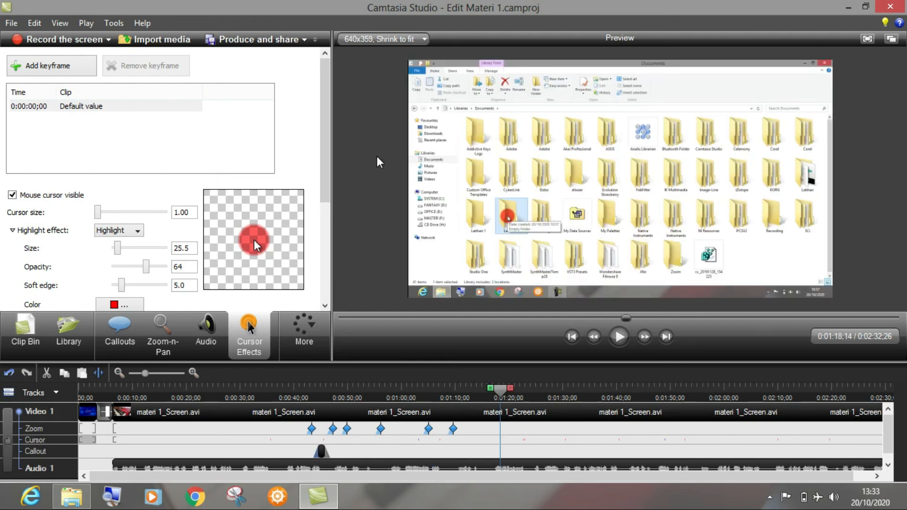
Step: Start producing the video with the Custom production settings preset
click(274, 41)
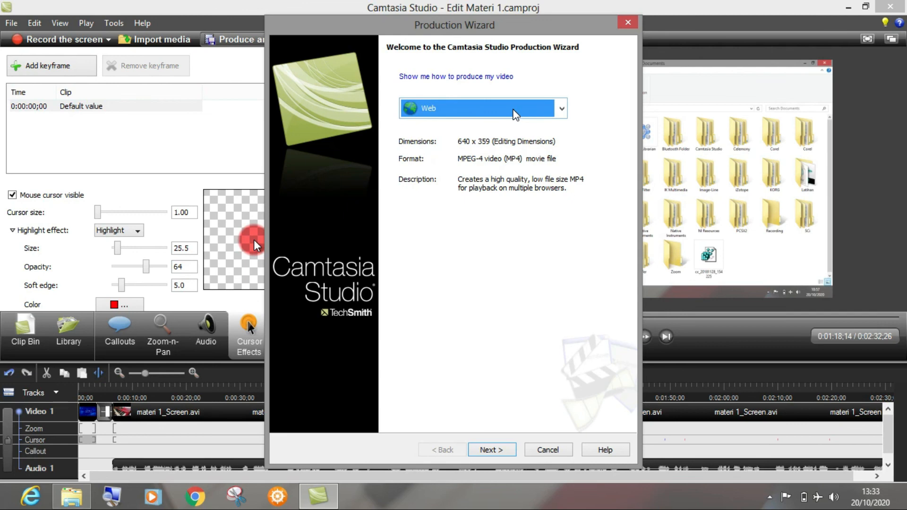
click(516, 114)
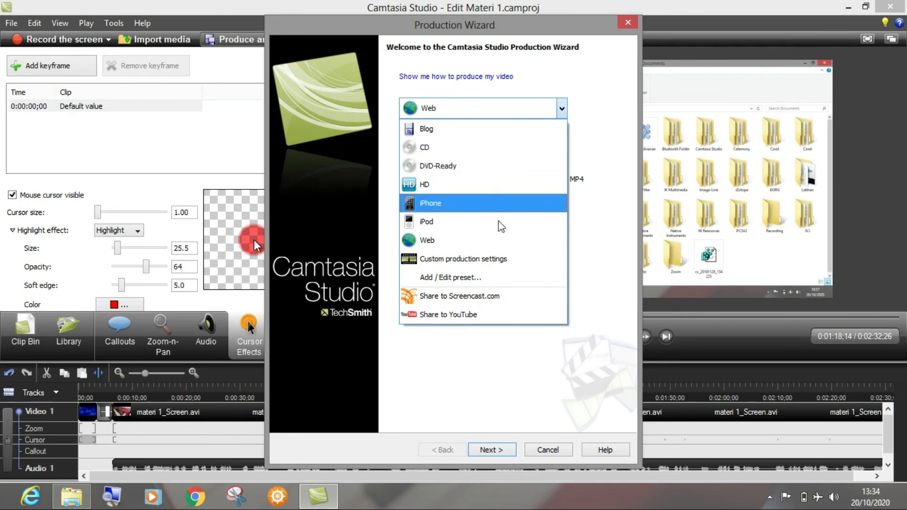
click(529, 264)
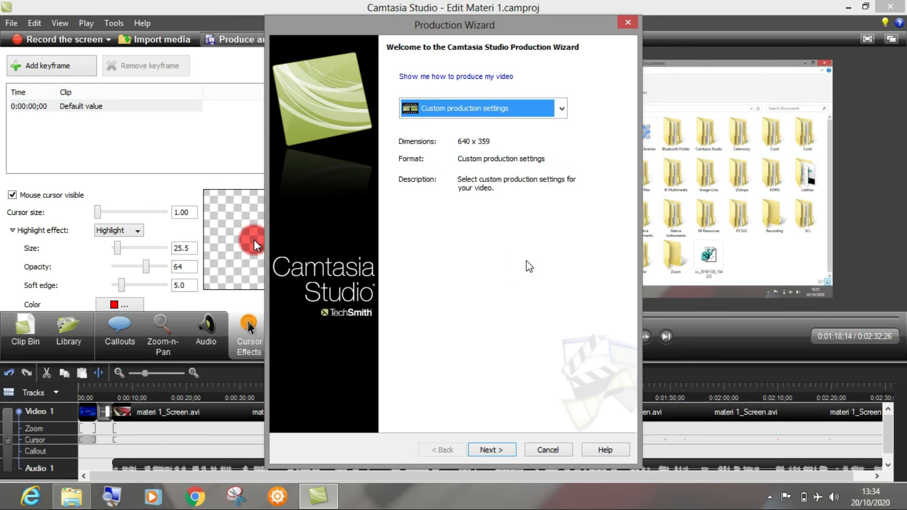
click(489, 449)
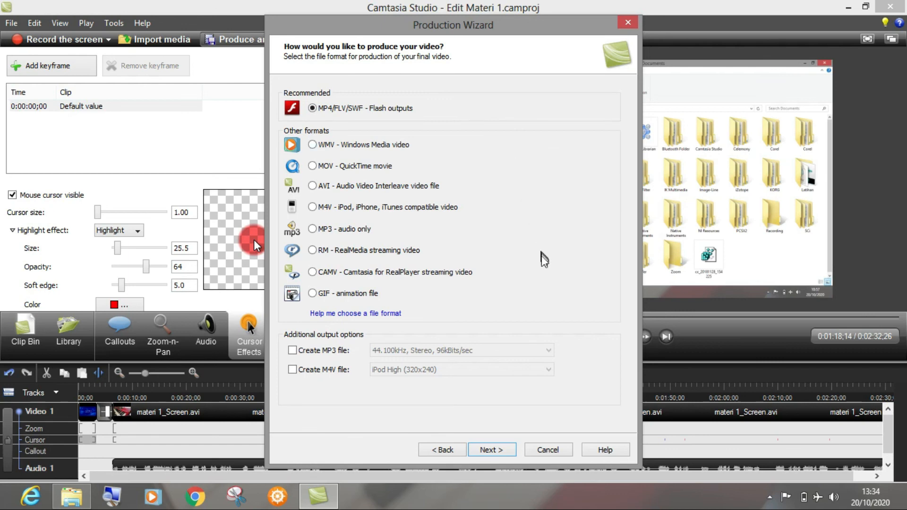
Step: Produce with the MP4/FLV/SWF Flash outputs format and choose the No Controls template
click(487, 451)
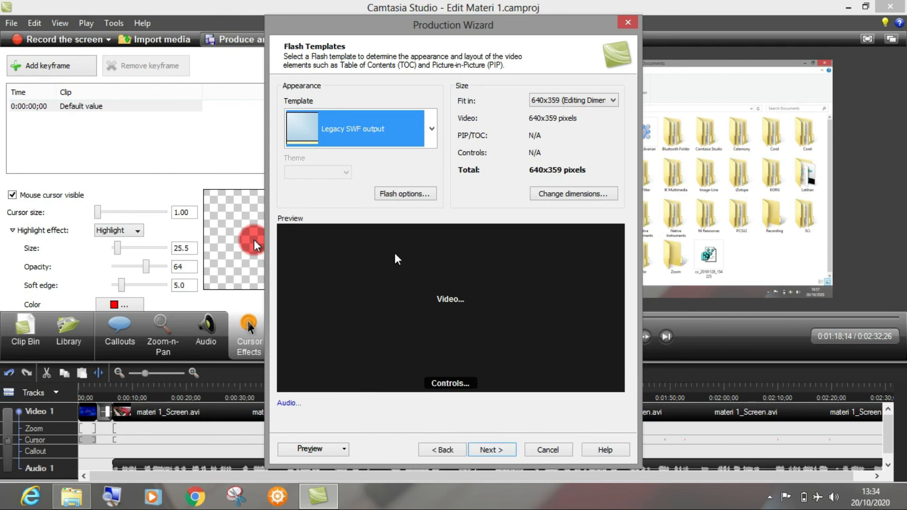
click(433, 130)
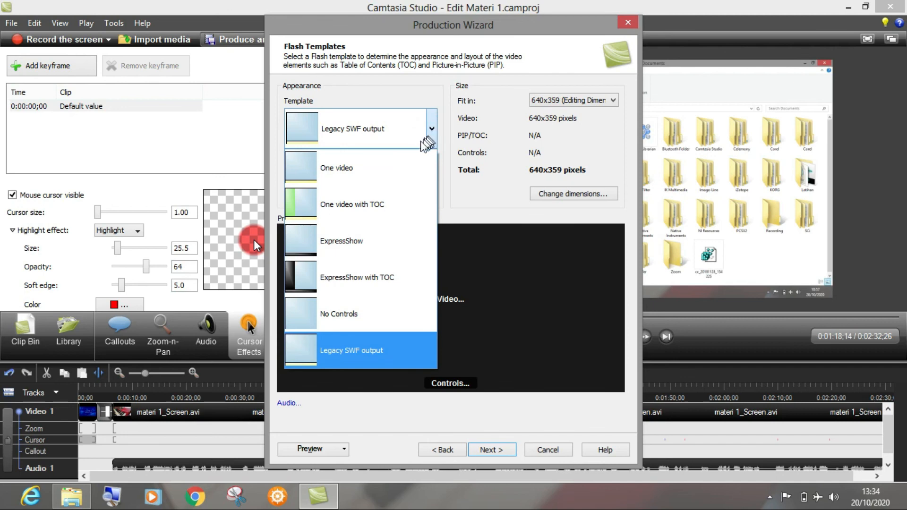
click(363, 322)
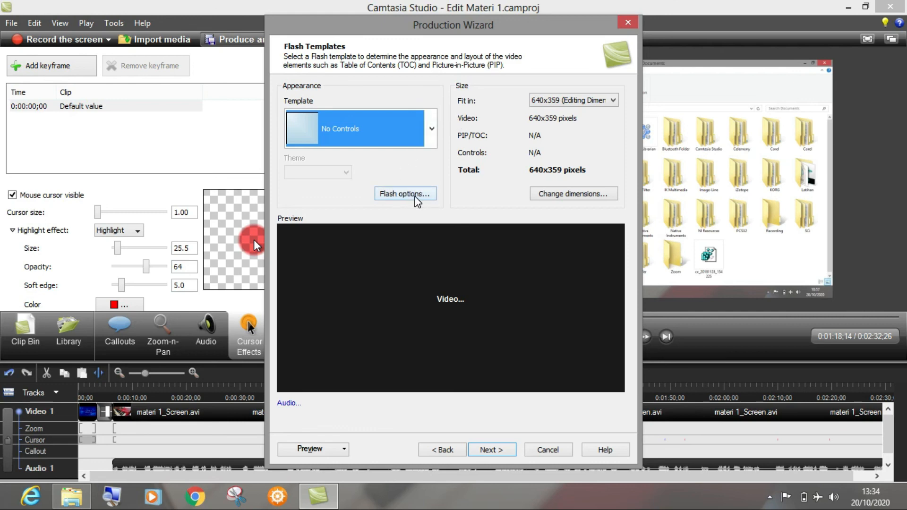
Step: Set the Flash video format to MP4 (recommended), apply it, and continue through the video options without a watermark
click(415, 198)
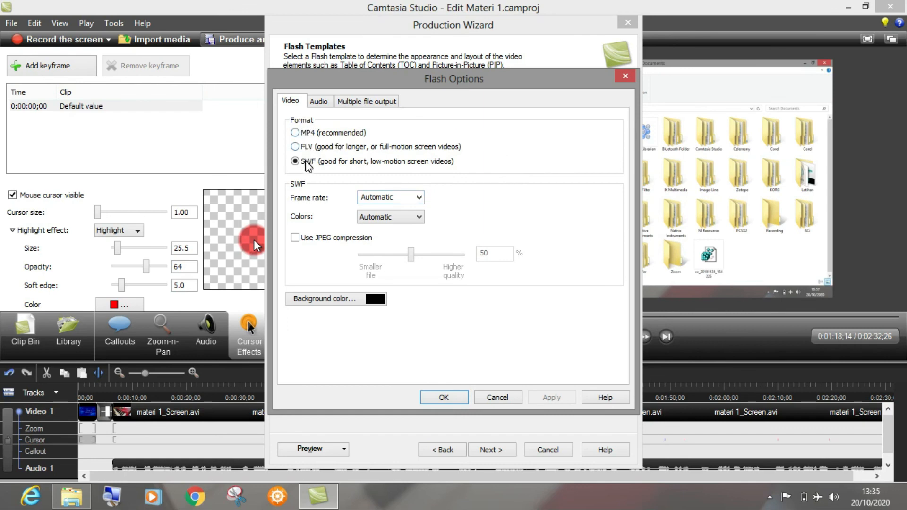
click(297, 133)
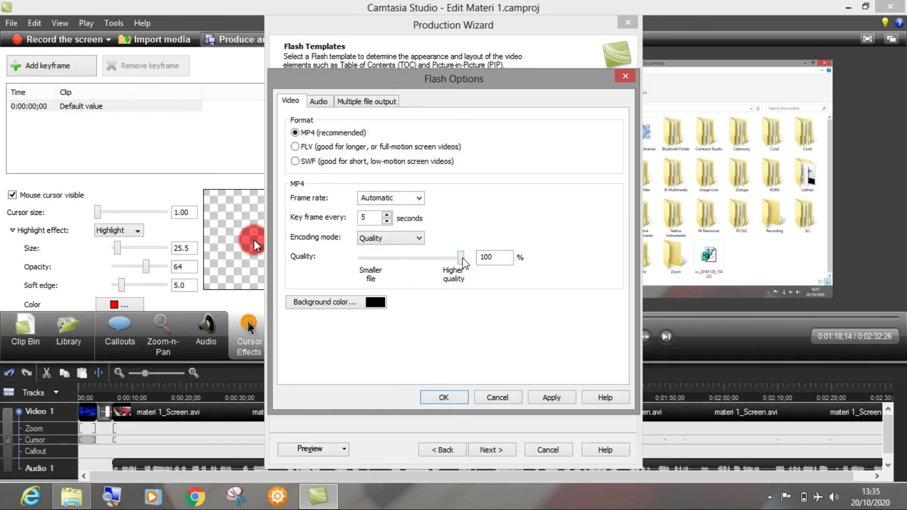
click(319, 102)
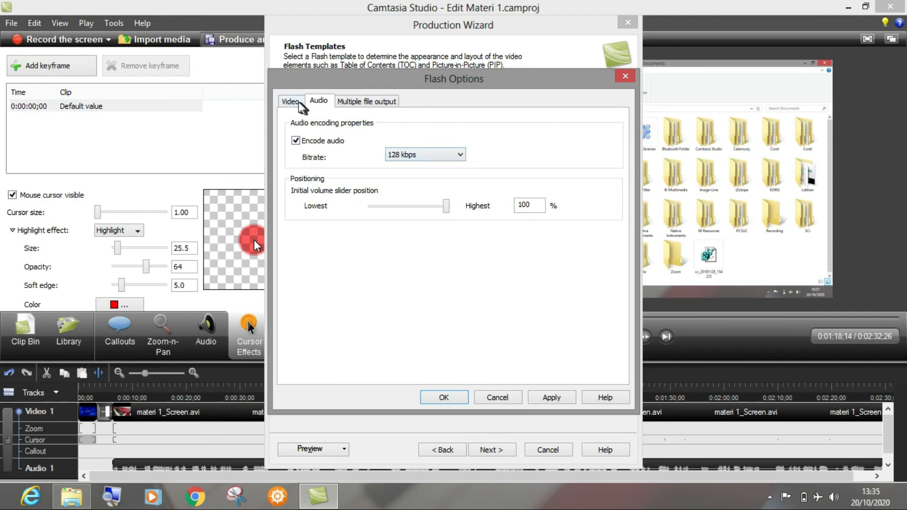
click(298, 101)
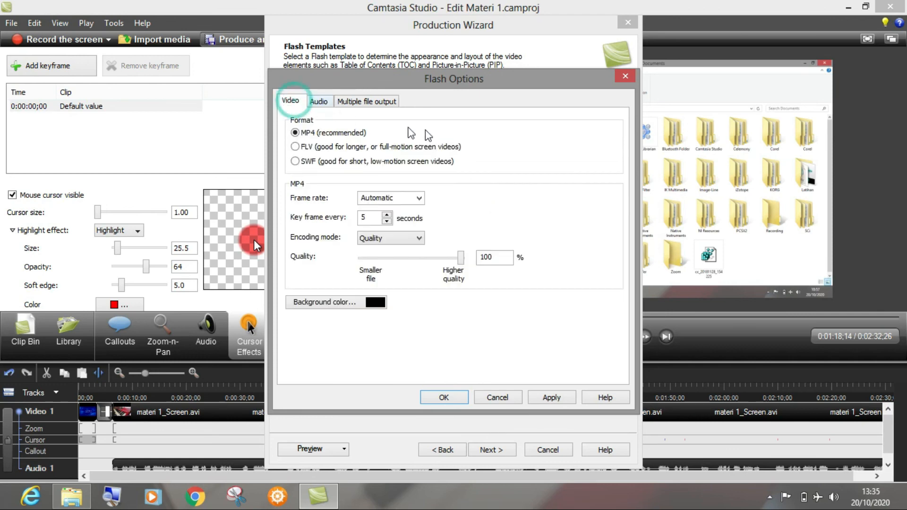
click(552, 398)
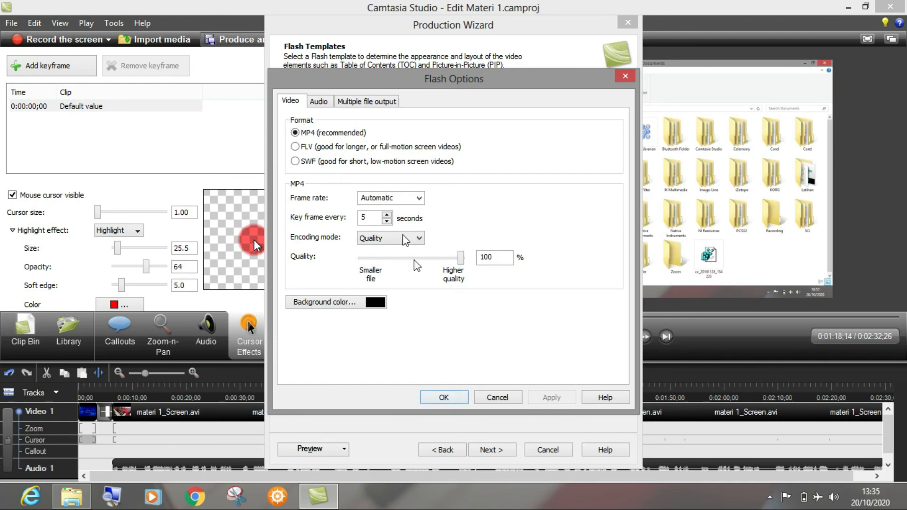
click(445, 398)
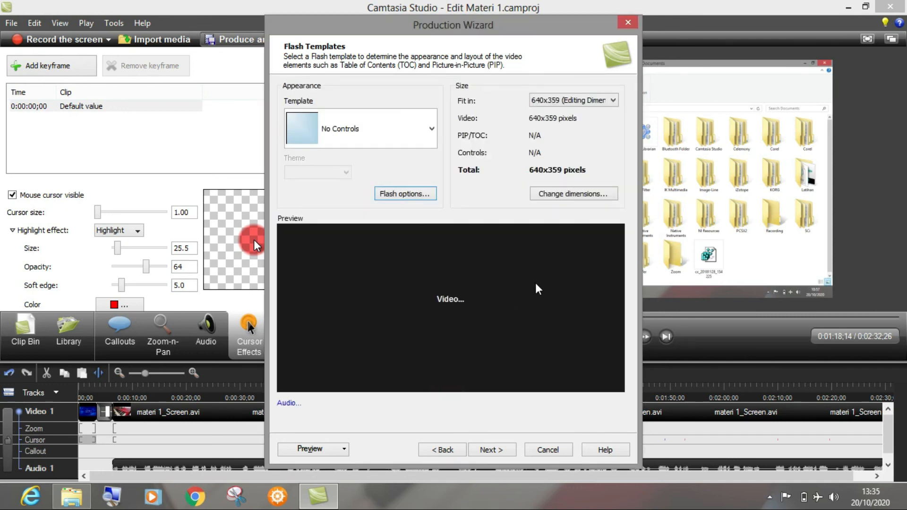
click(500, 452)
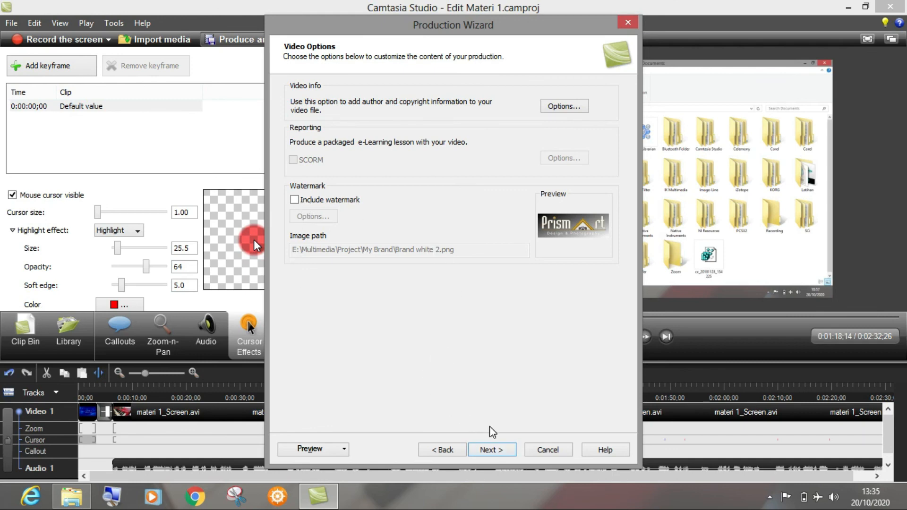
click(492, 452)
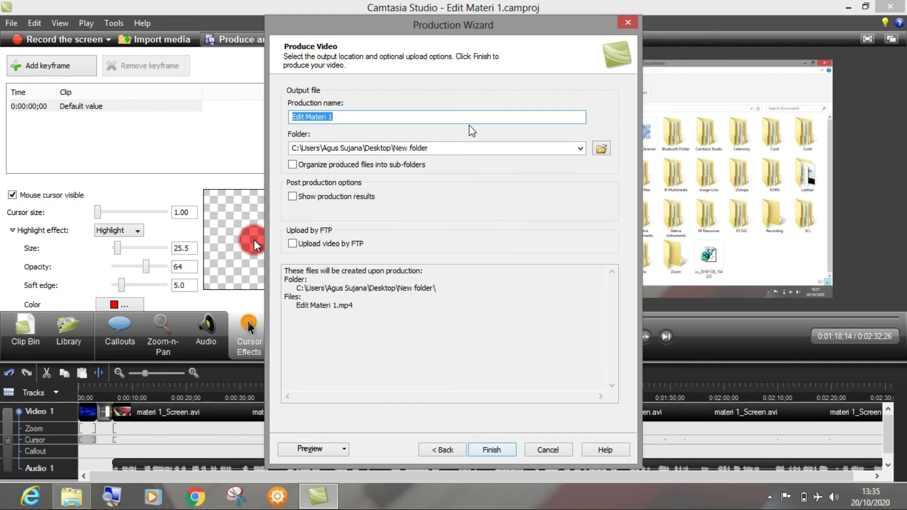
Step: Choose the Latihan 1 folder in the Documents library as the output location for the produced video
click(601, 149)
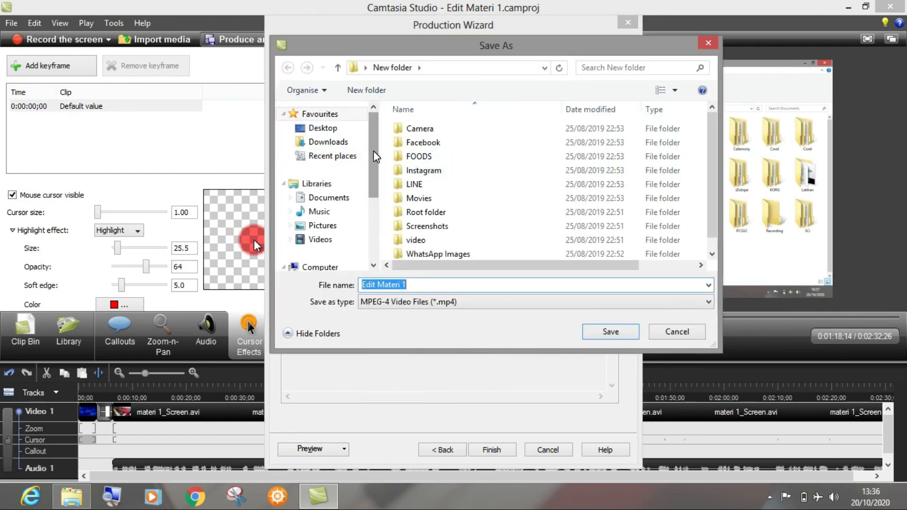
drag(373, 151, 366, 183)
click(326, 137)
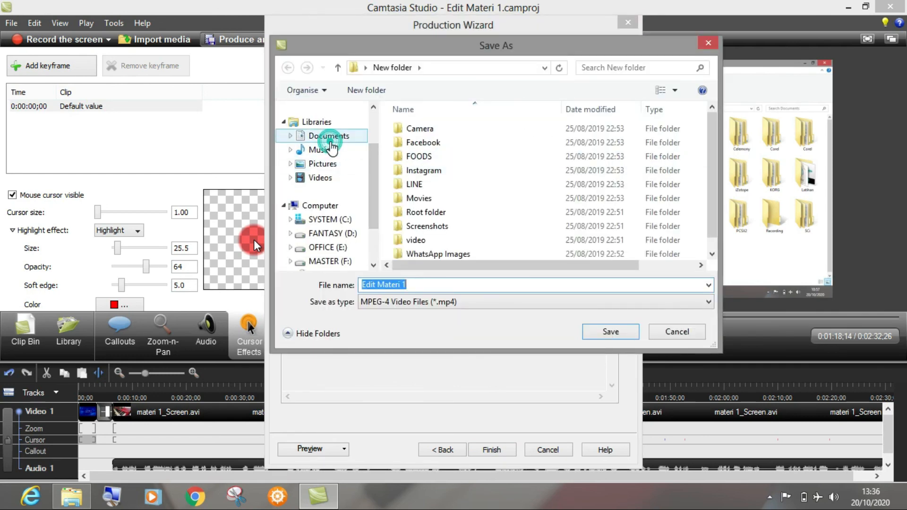
click(577, 219)
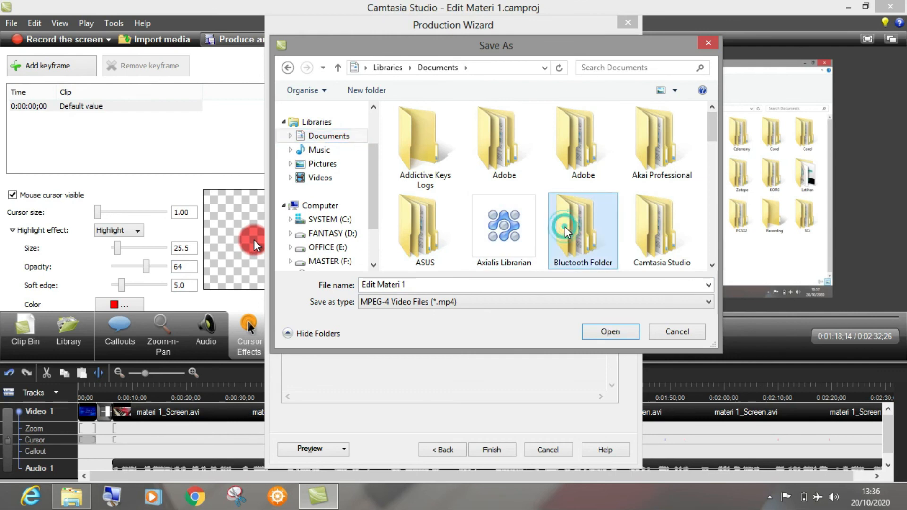
scroll(567, 231, down, 1)
scroll(567, 232, down, 2)
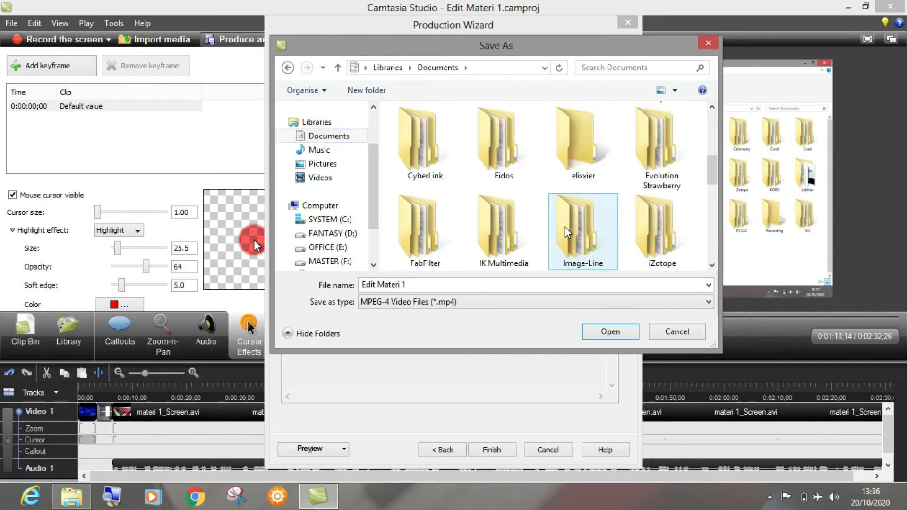
scroll(567, 232, down, 1)
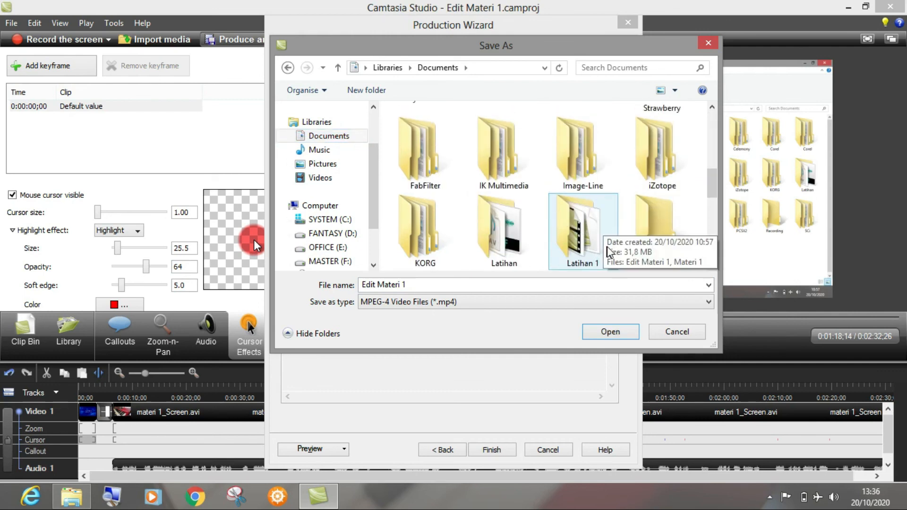
double_click(584, 234)
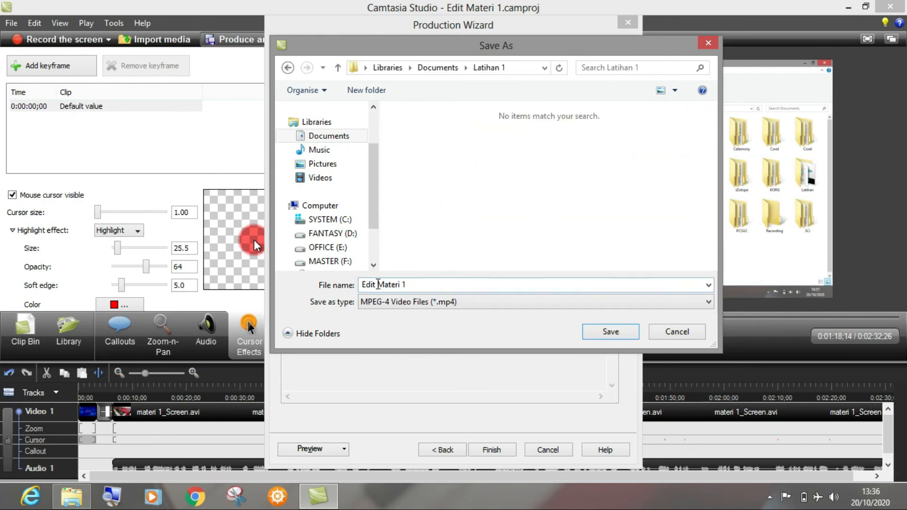
Step: Name the output file Materi 1 as an MPEG-4 video, save the choice, and finish the wizard to produce the video
click(378, 284)
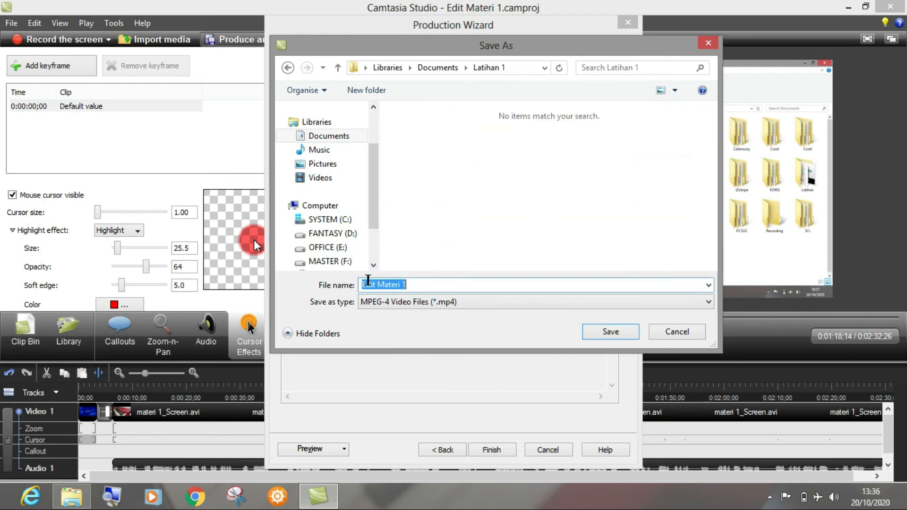
double_click(368, 283)
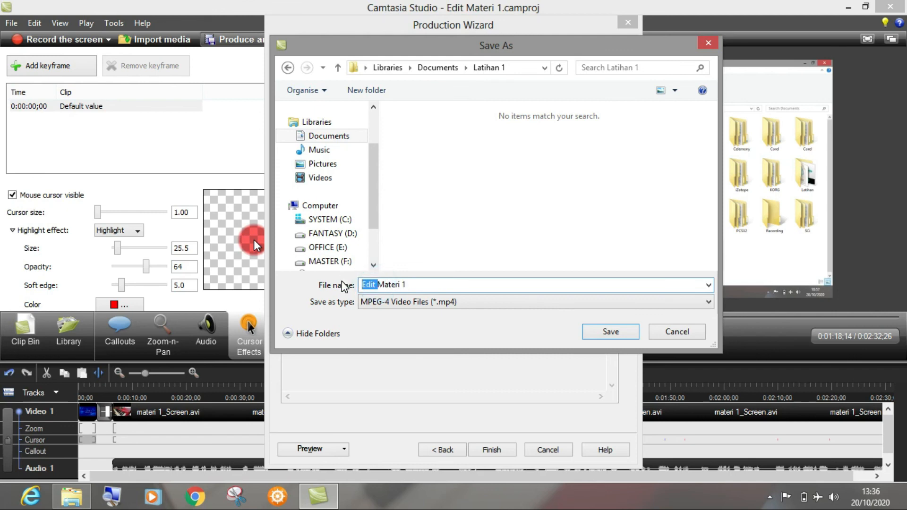
key(BackSpace)
click(432, 253)
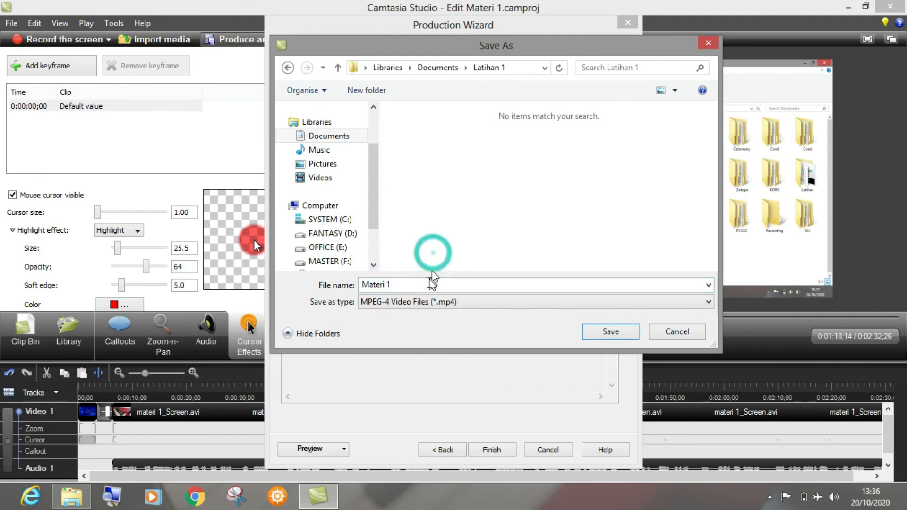
click(418, 302)
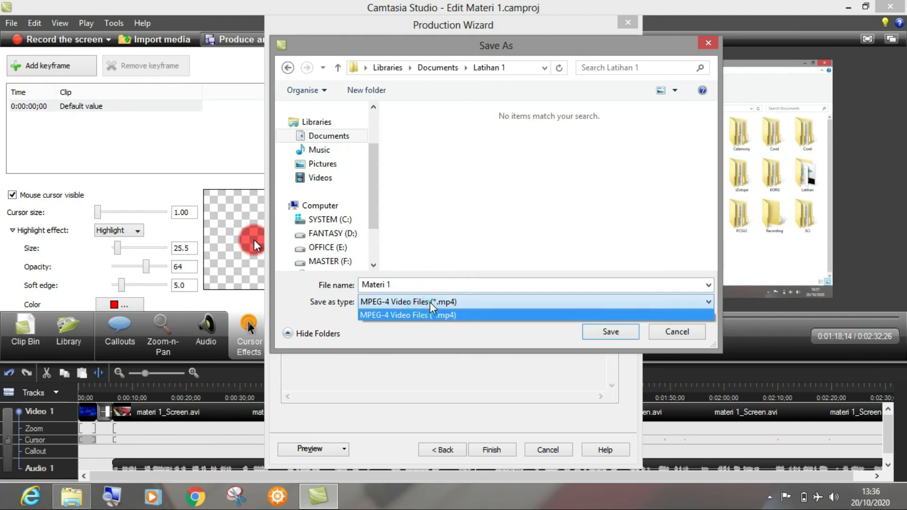
click(423, 311)
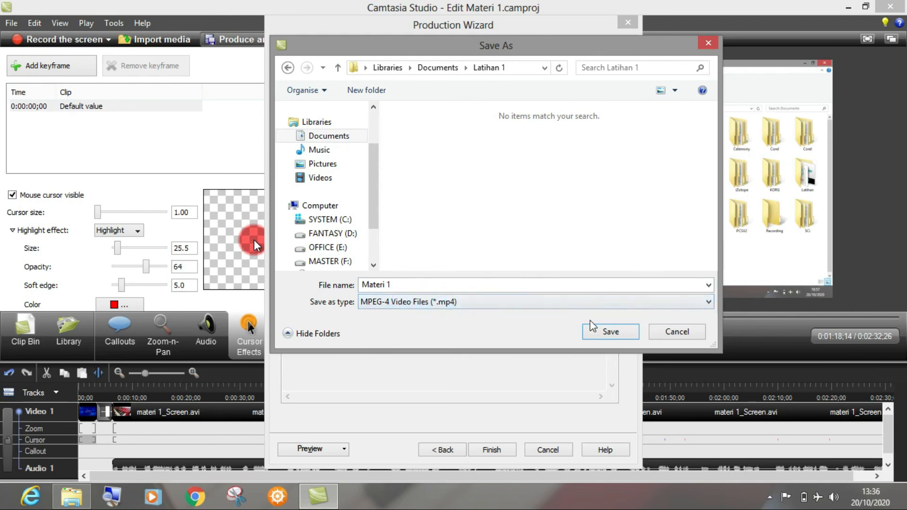
click(610, 333)
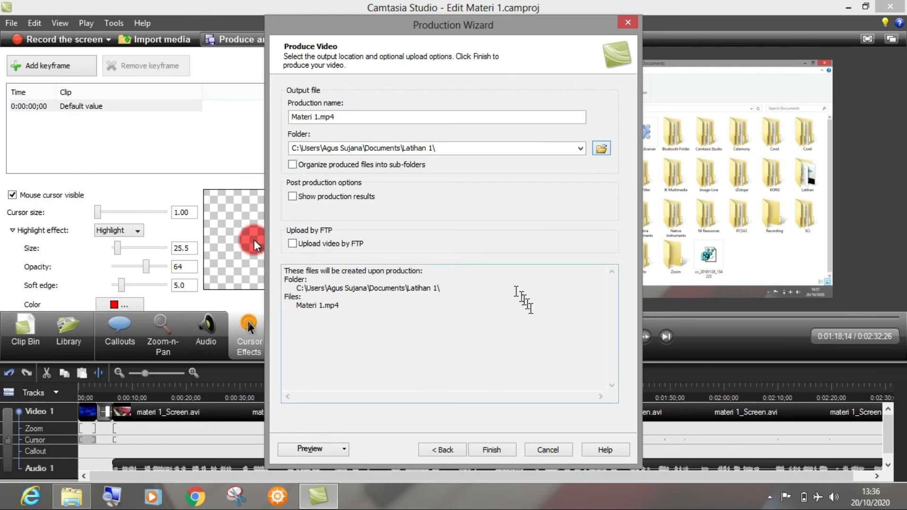
click(490, 452)
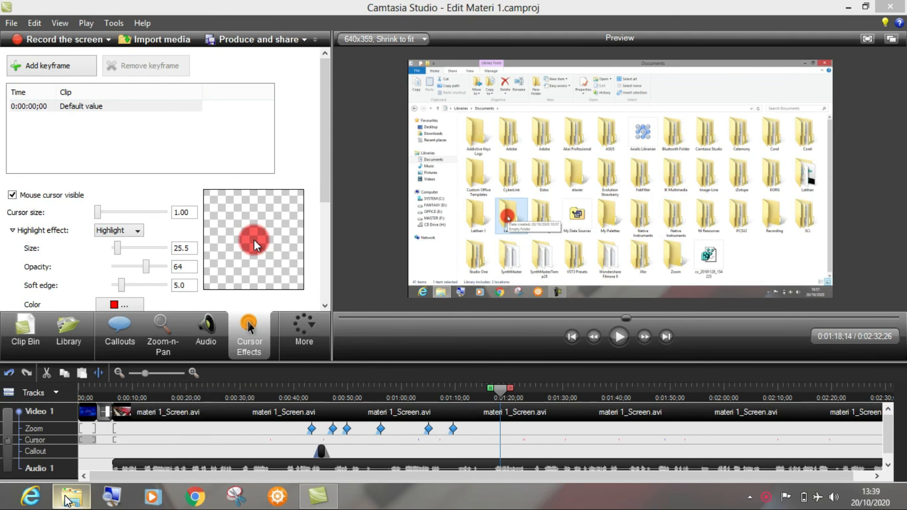
Step: Switch to the Latihan 1 folder in File Explorer and play the produced Materi 1 MP4 video
mouse_move(72, 496)
click(102, 468)
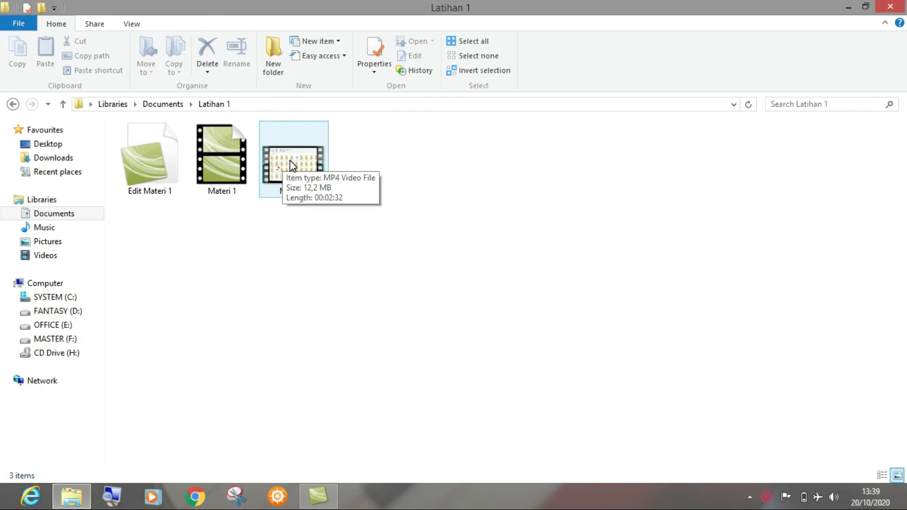
click(289, 161)
double_click(290, 165)
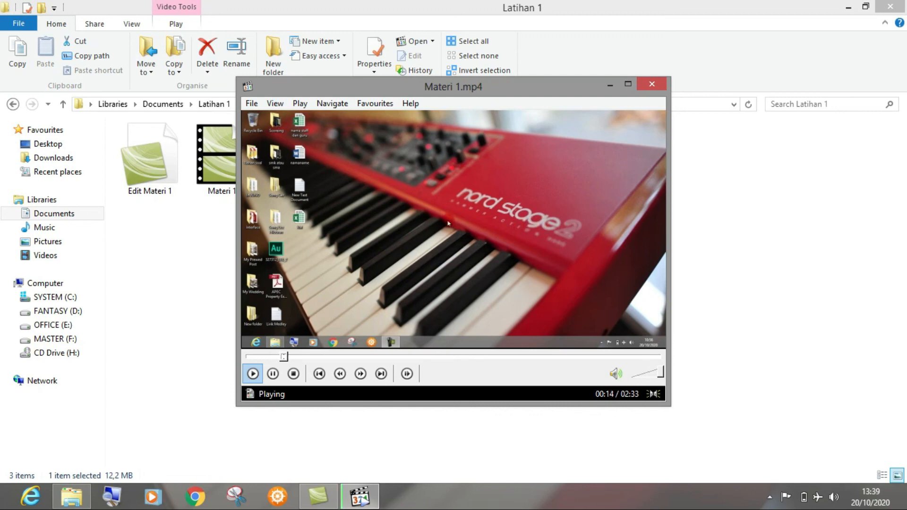
Step: Skip forward through the produced video to the arrow callout and zoom section, and pause it at 00:47
click(304, 357)
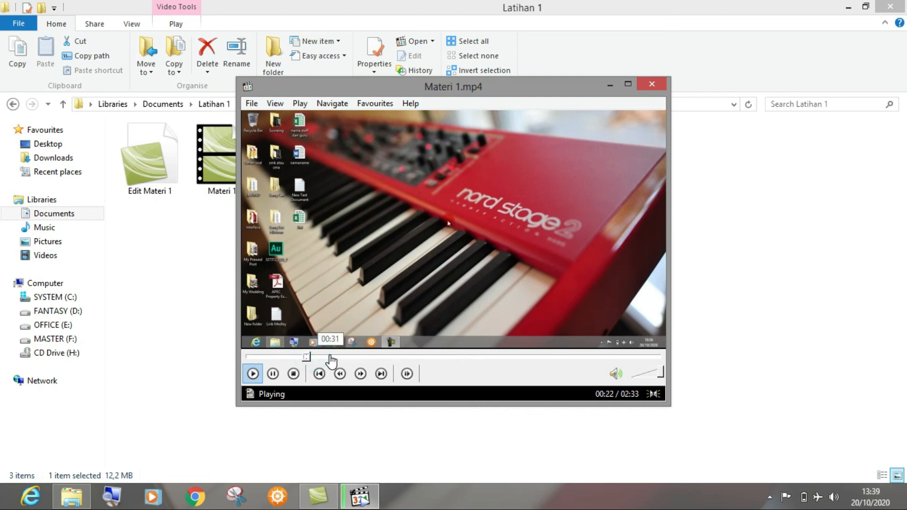
click(332, 357)
click(359, 358)
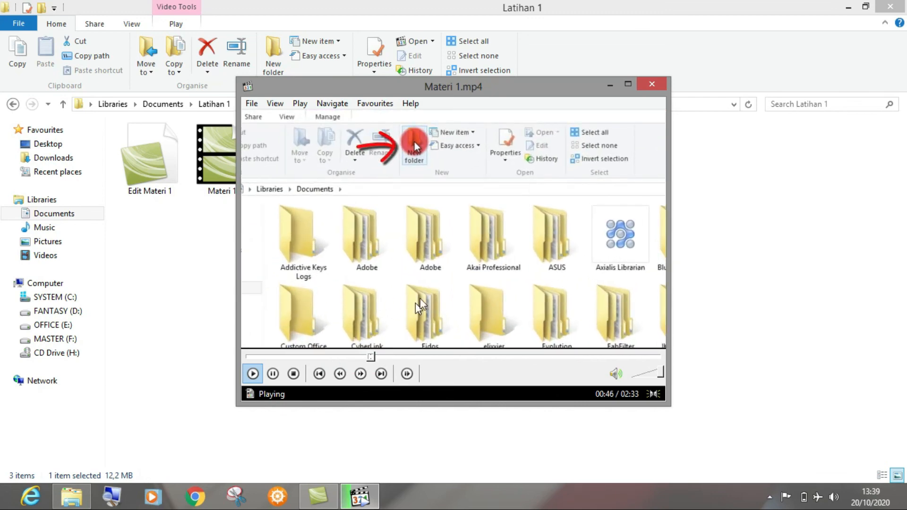
click(440, 283)
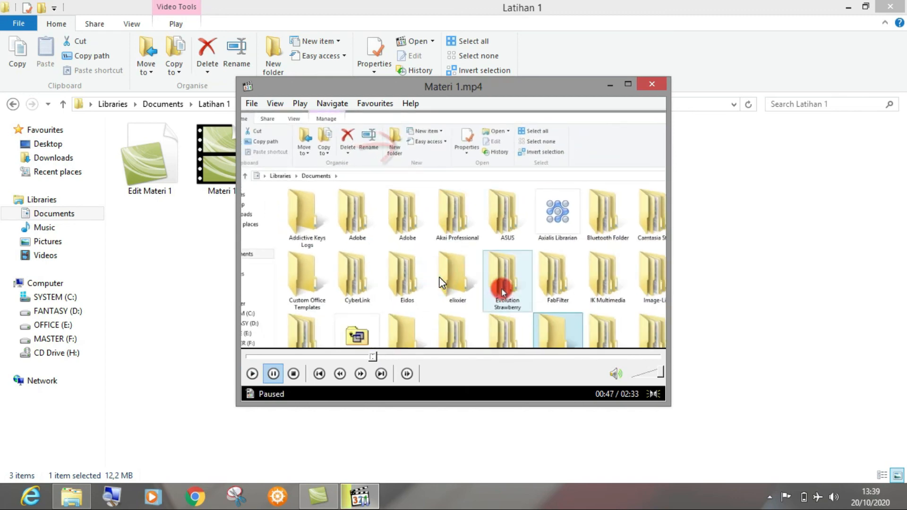